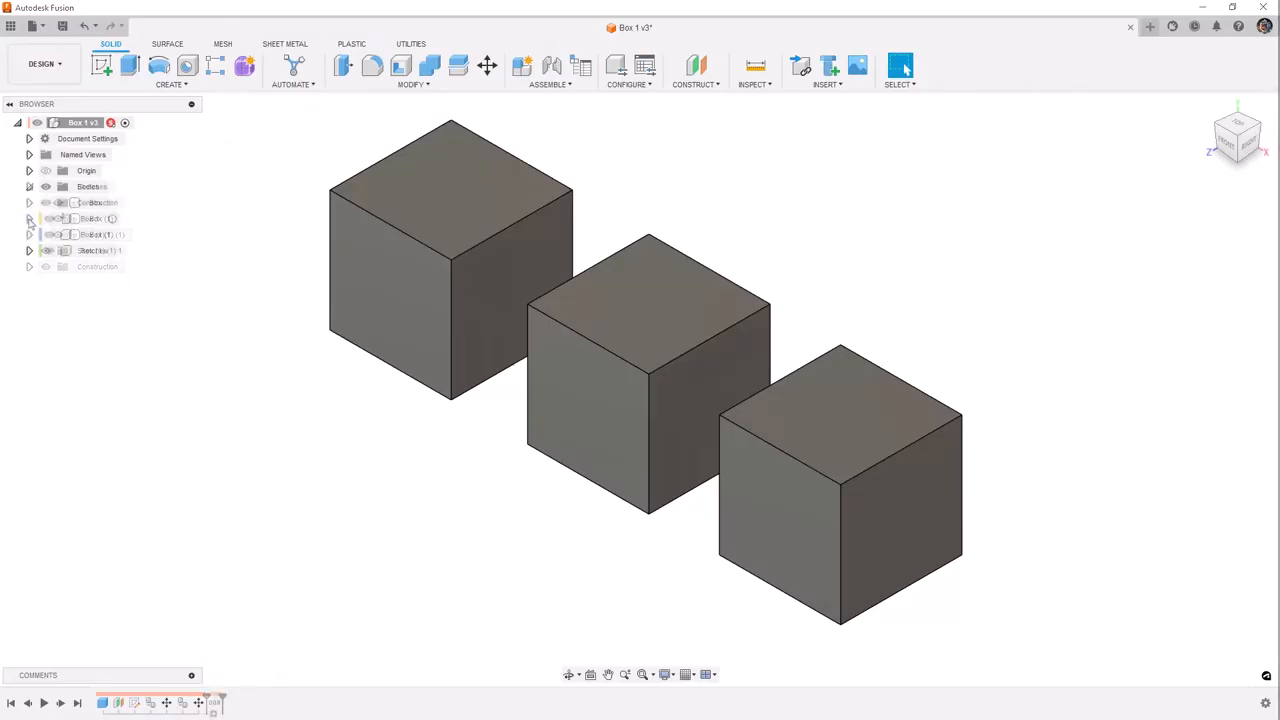
Step: Create a component from the Box body
left_click(30, 220)
left_click(42, 251)
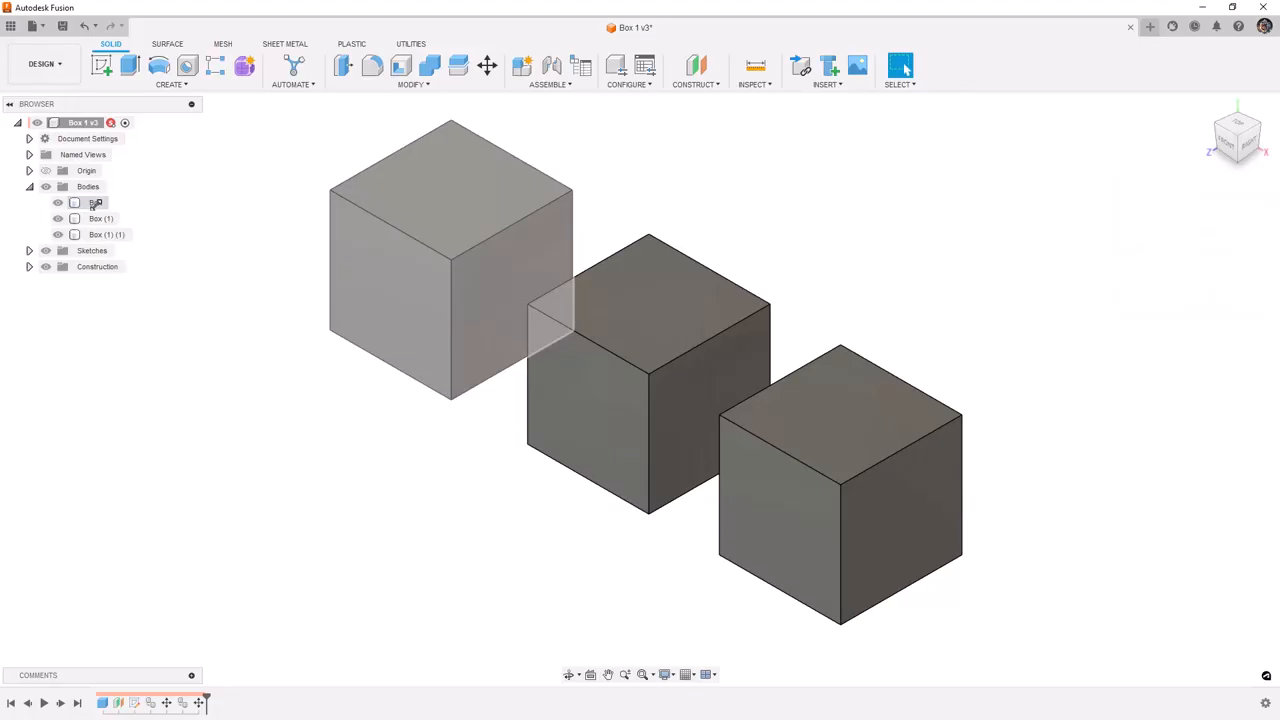
right_click(94, 203)
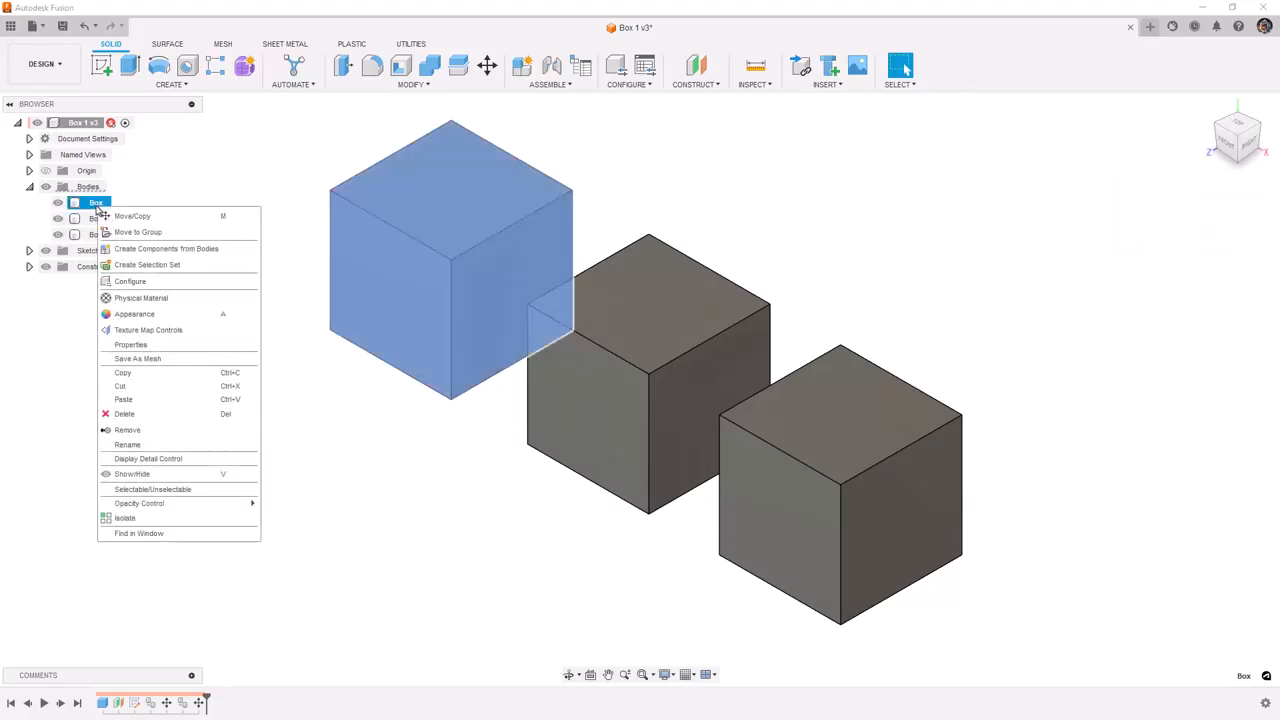
left_click(135, 254)
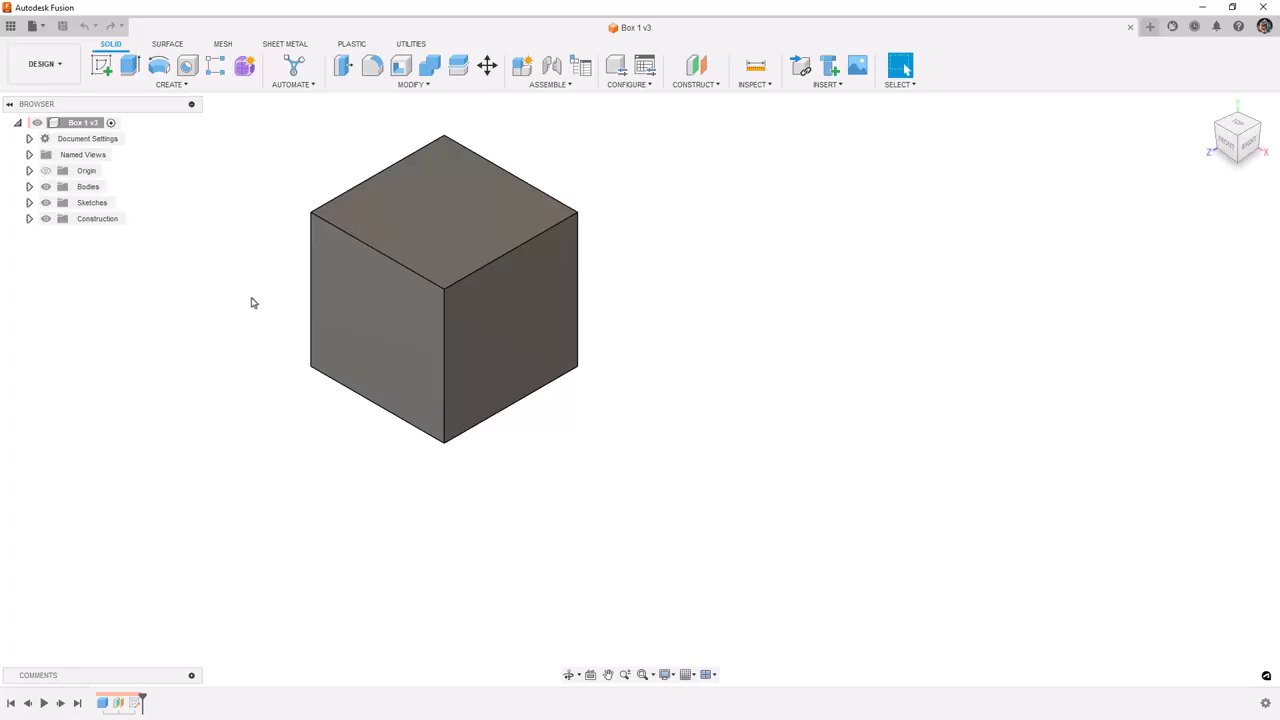
Step: Duplicate the Box body by copy and paste, moving the copy about 65 mm along X
left_click(29, 187)
left_click(95, 203)
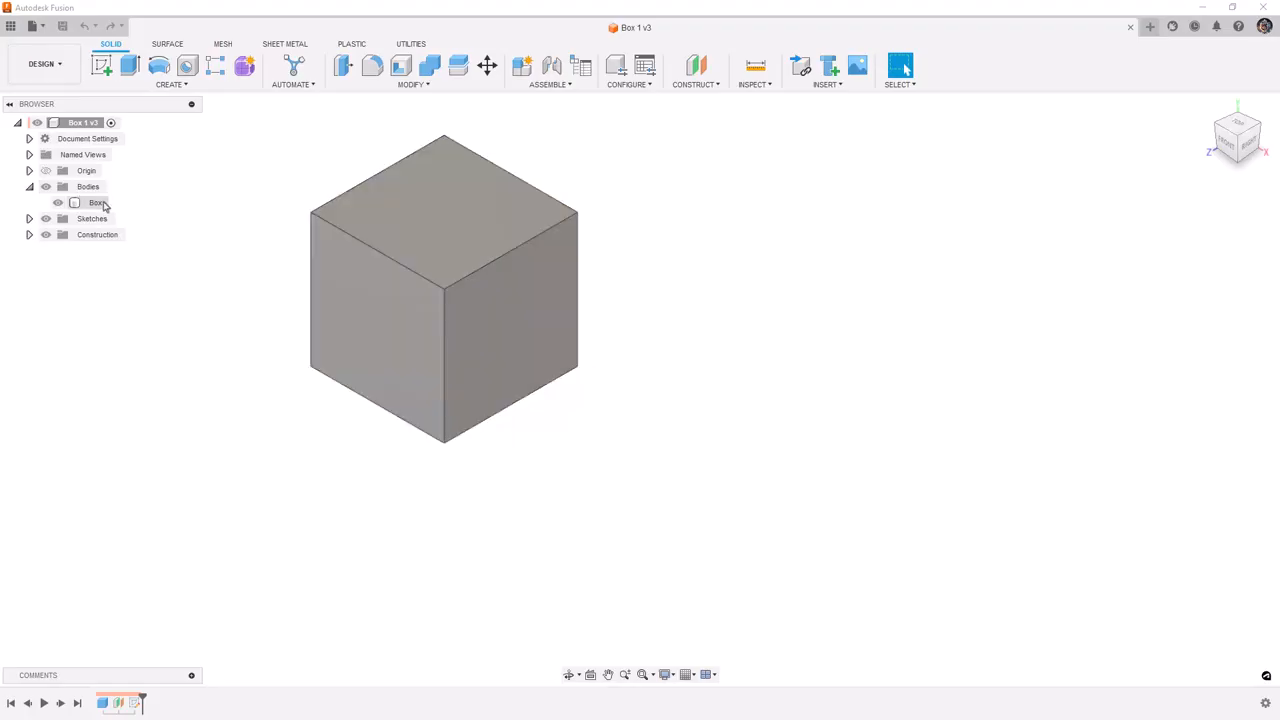
right_click(98, 204)
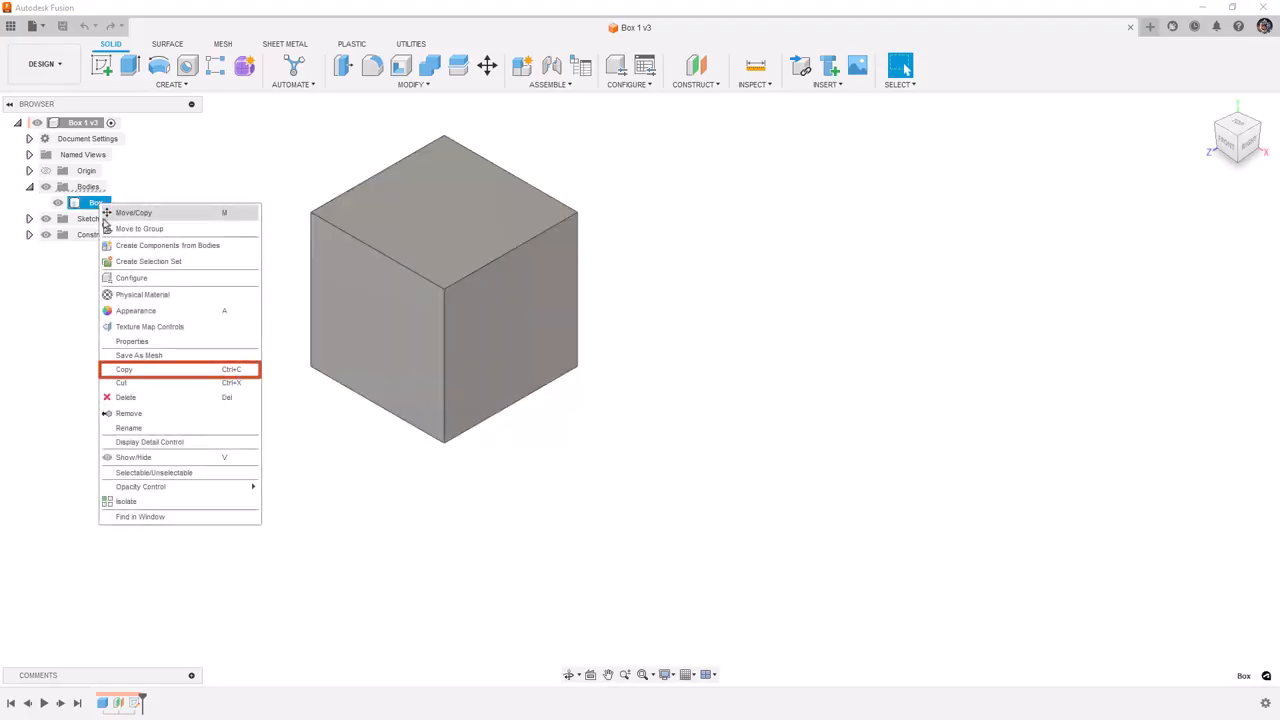
left_click(137, 370)
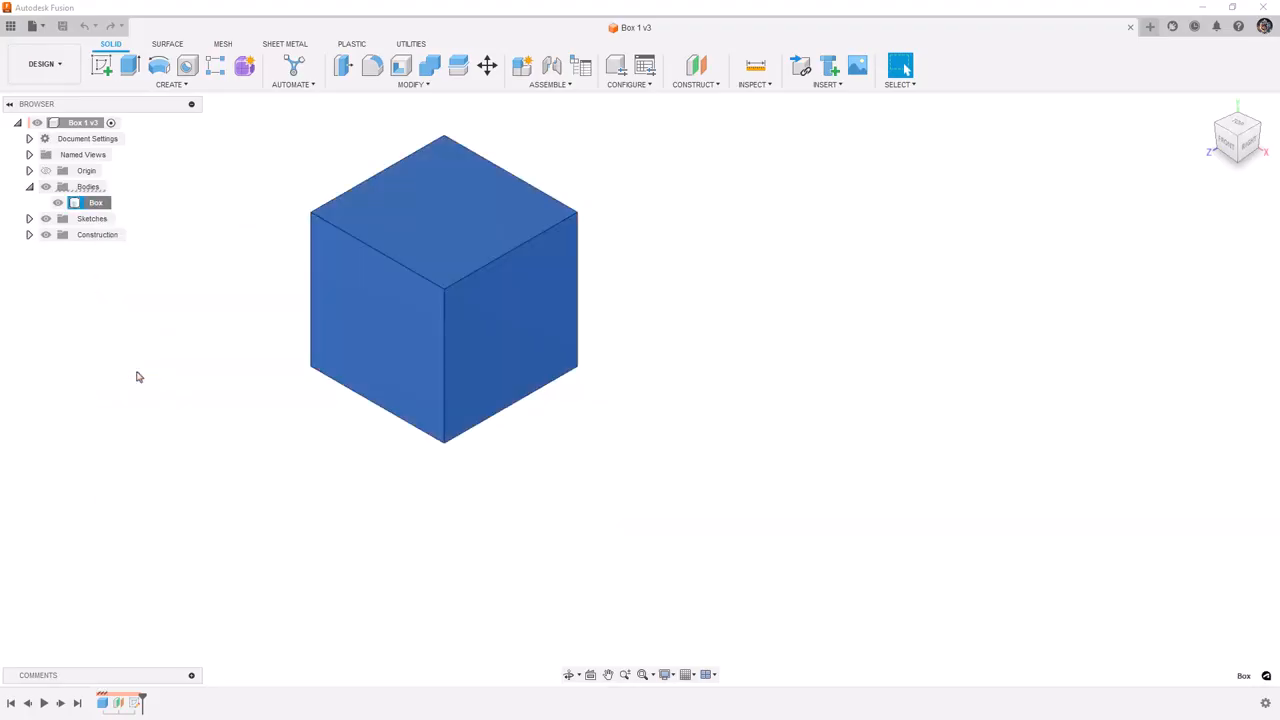
left_click(643, 242)
right_click(643, 242)
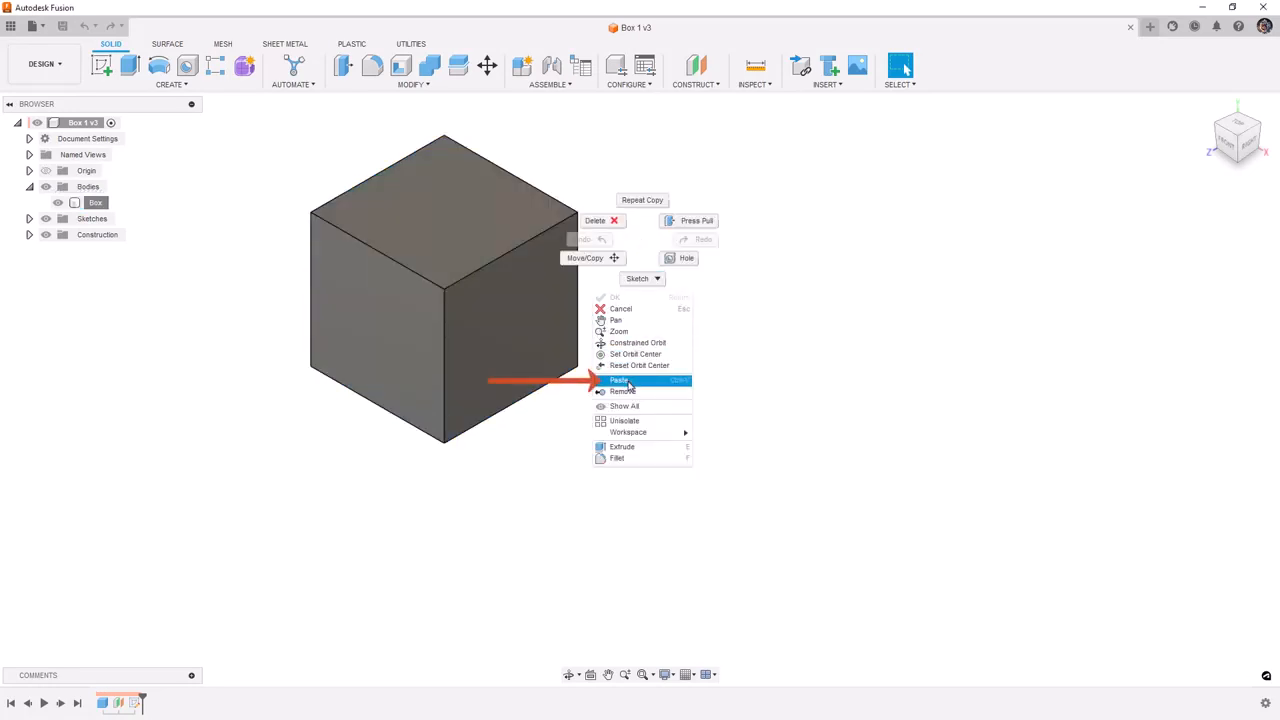
left_click(620, 381)
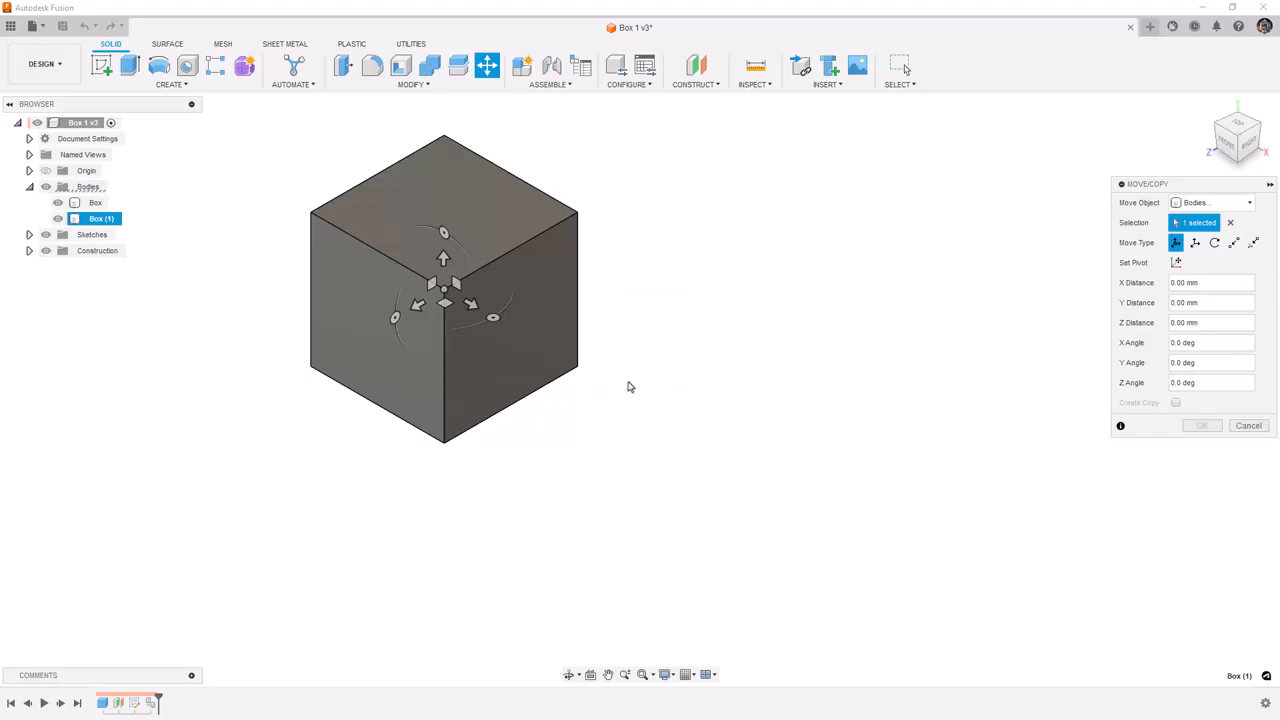
left_click_drag(471, 304, 682, 438)
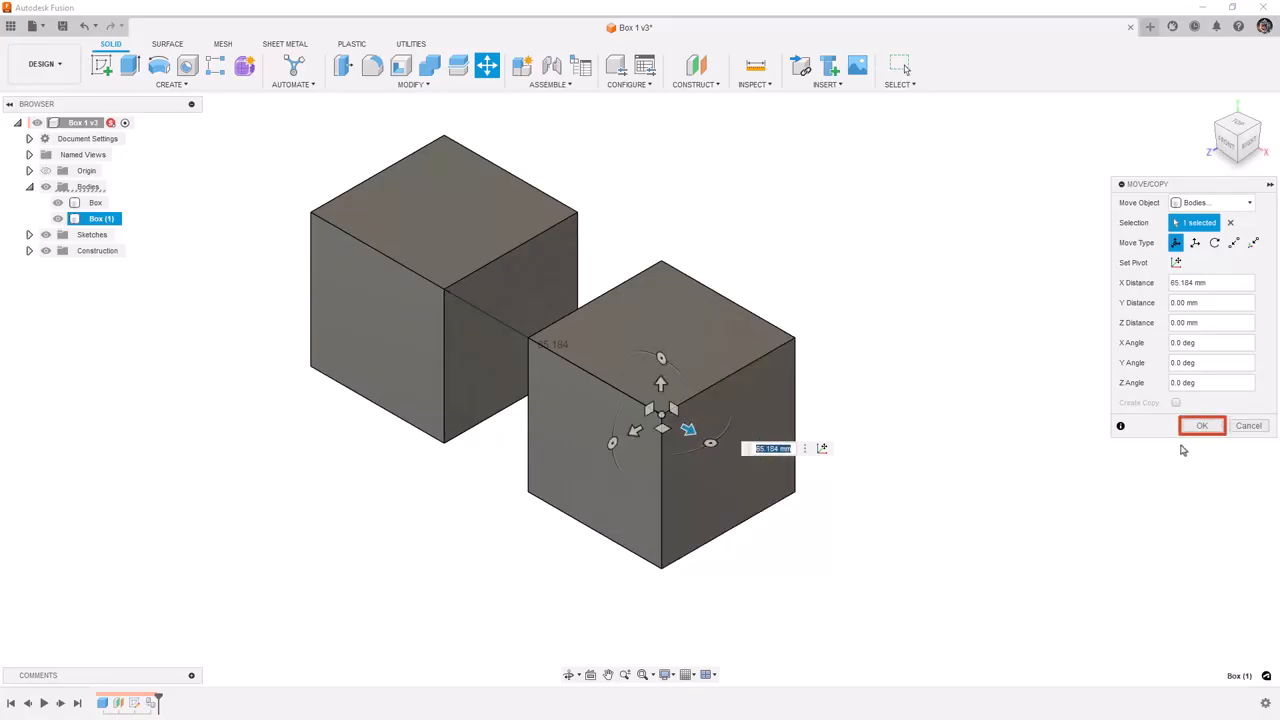
left_click(1203, 427)
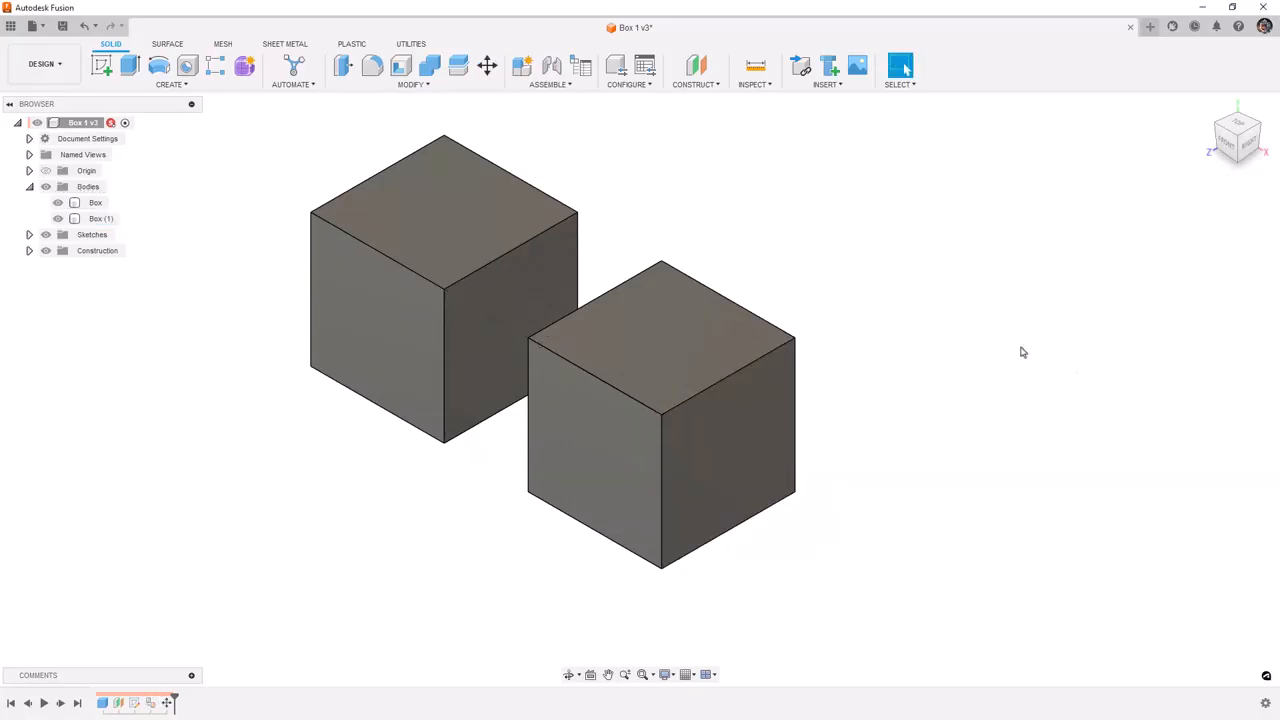
Step: Paste a second copy of the Box body and move it about 128 mm along X
right_click(868, 287)
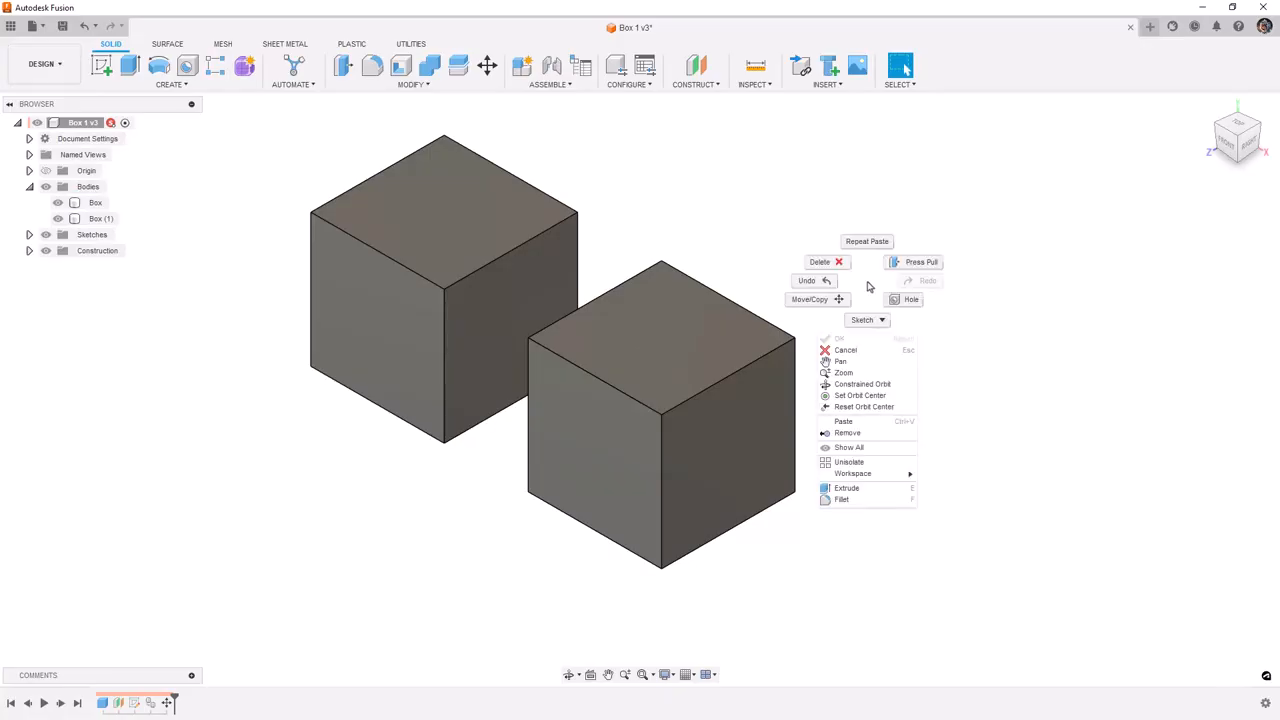
left_click(880, 424)
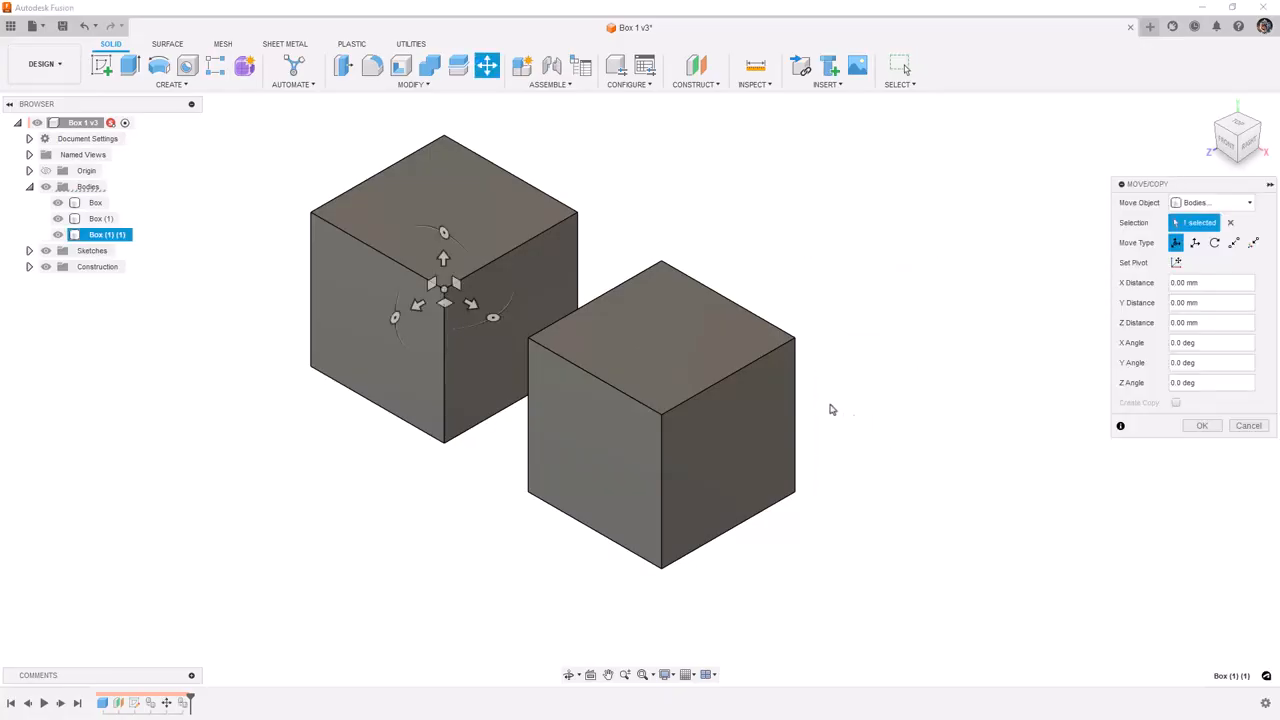
left_click_drag(471, 304, 906, 535)
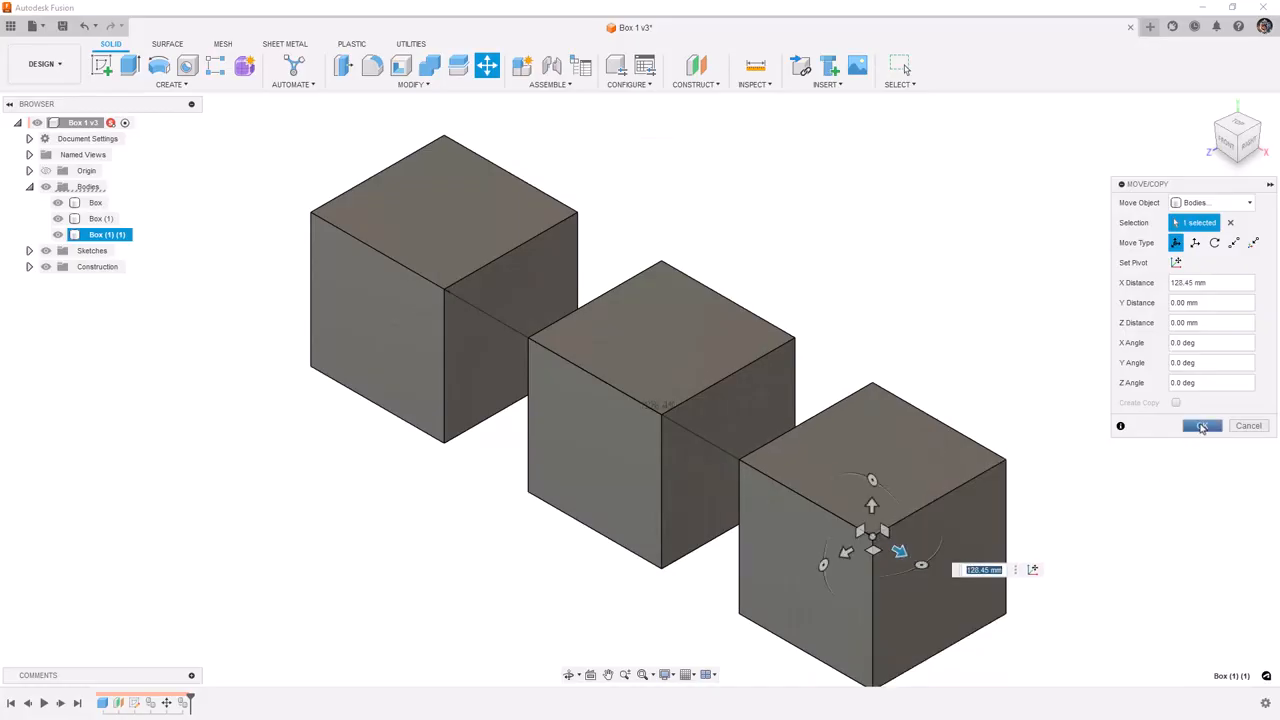
left_click(1202, 427)
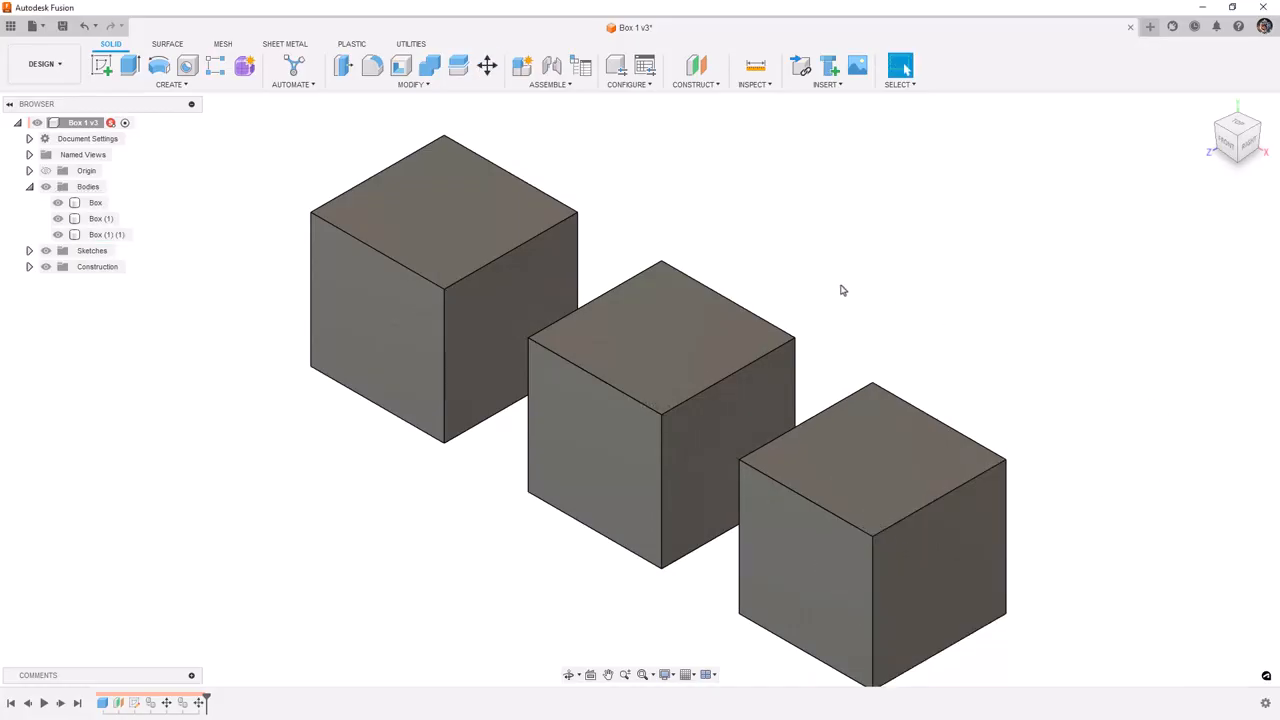
scroll(838, 289, "down", 3)
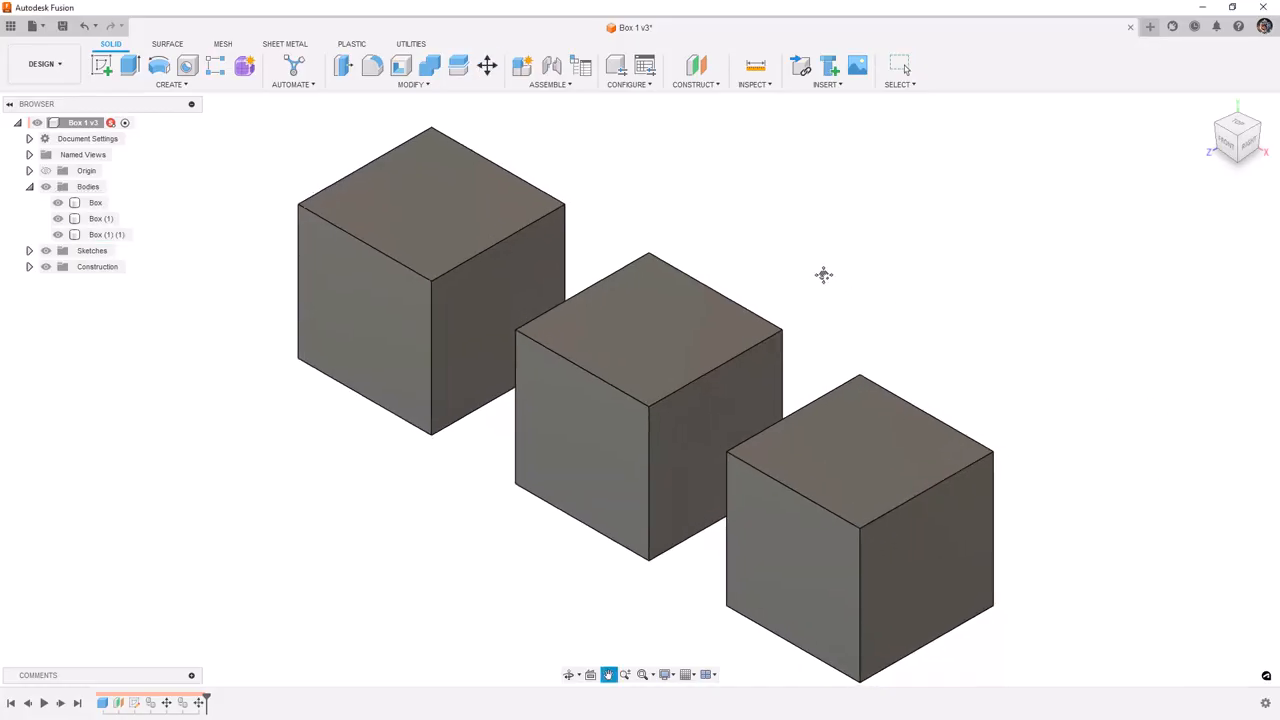
Step: Try converting only the original Box body into a component, and undo the conversion
right_click(94, 204)
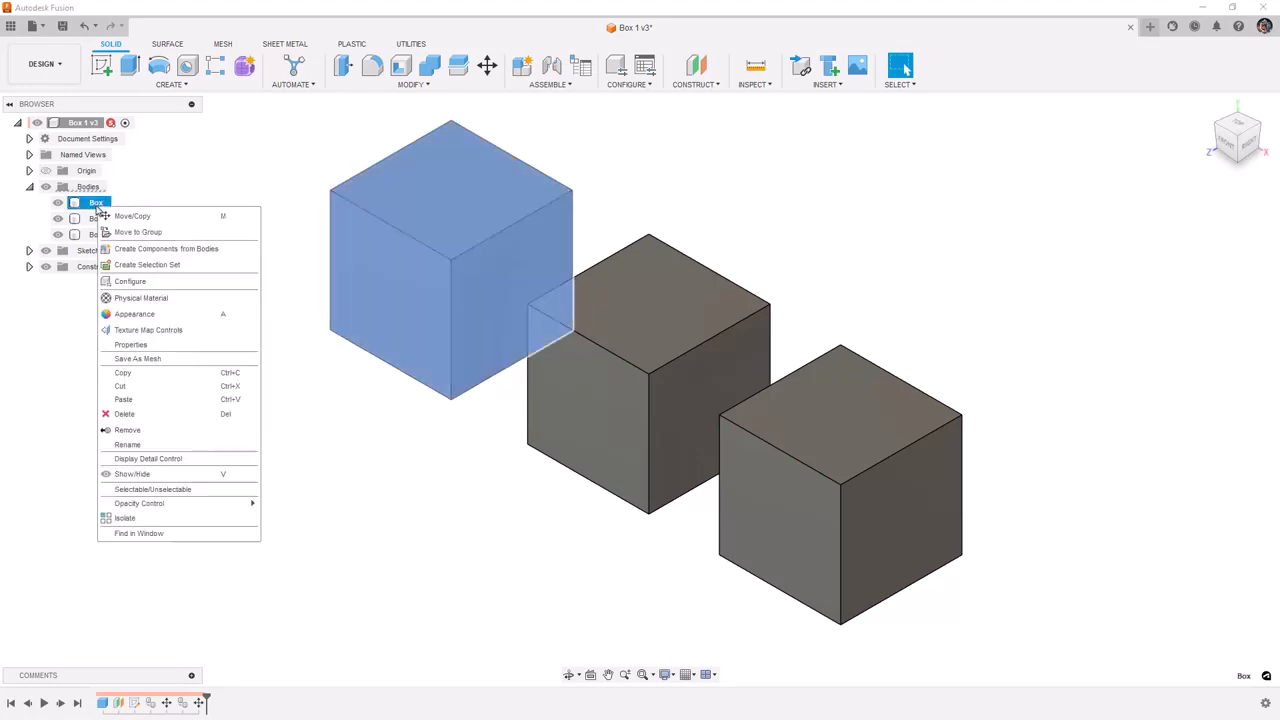
left_click(136, 250)
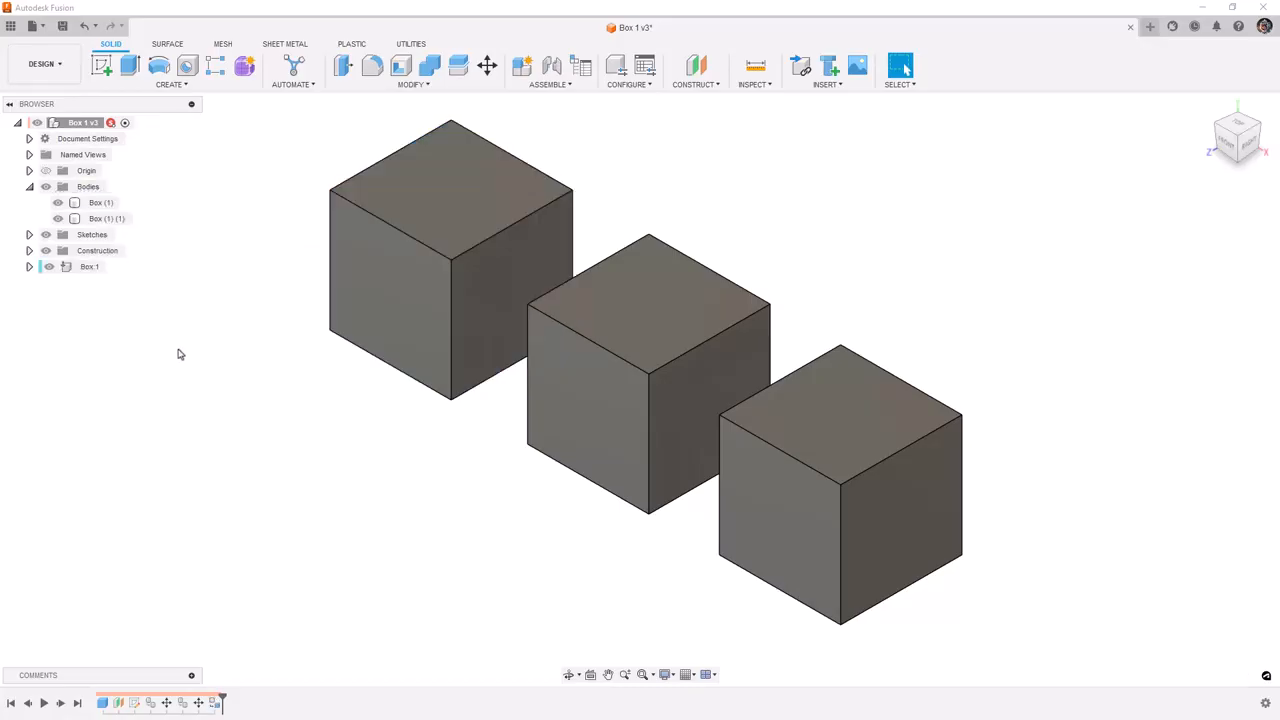
left_click(84, 25)
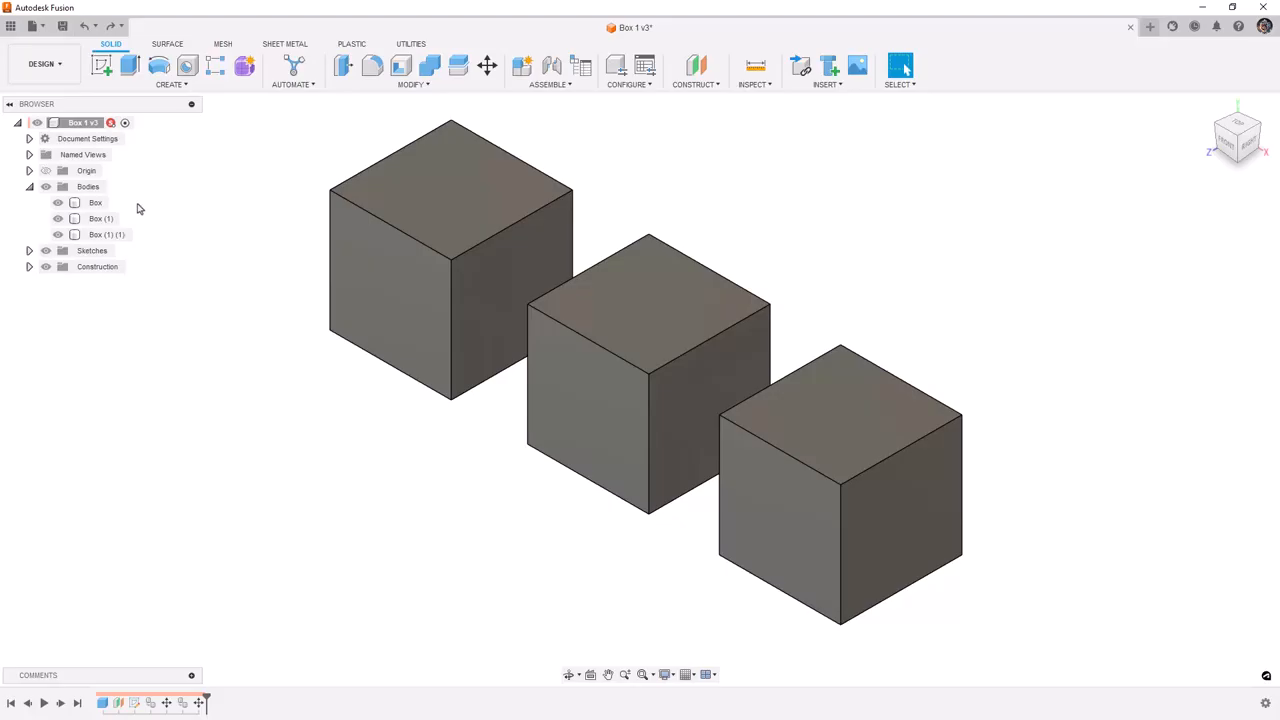
Step: Convert the whole Bodies folder into components at once, and undo the conversion
left_click(94, 187)
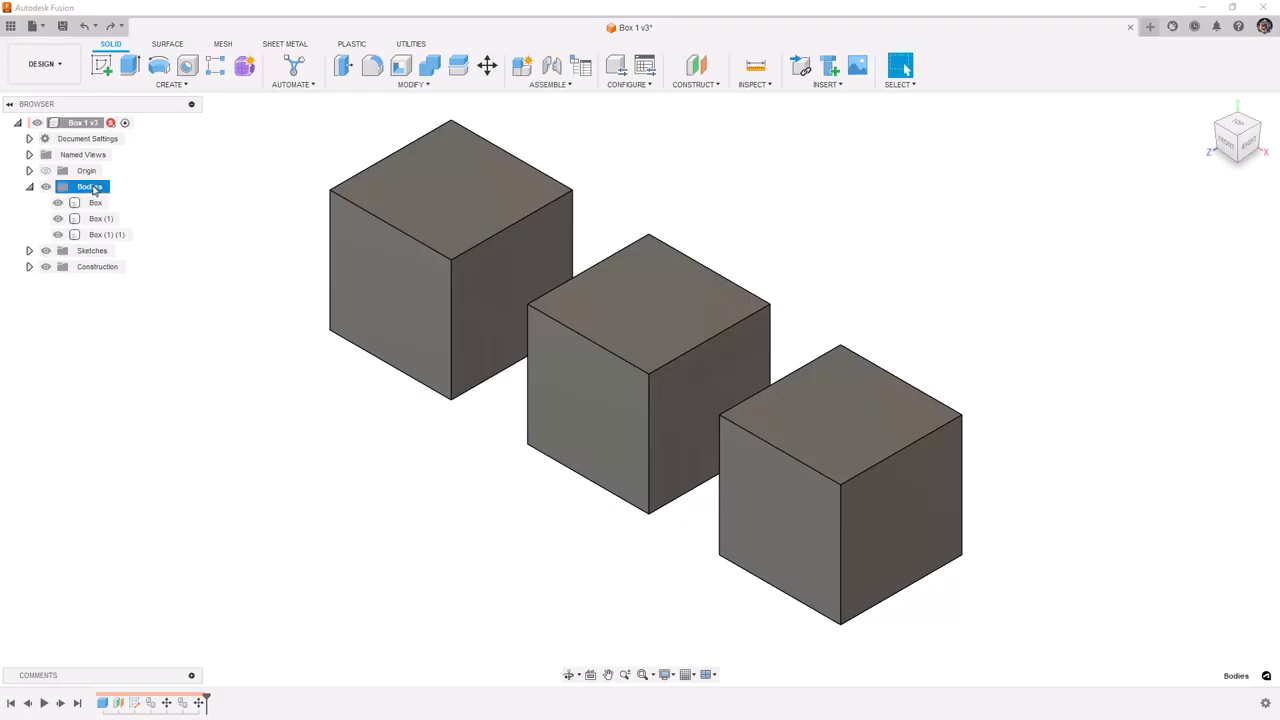
right_click(94, 188)
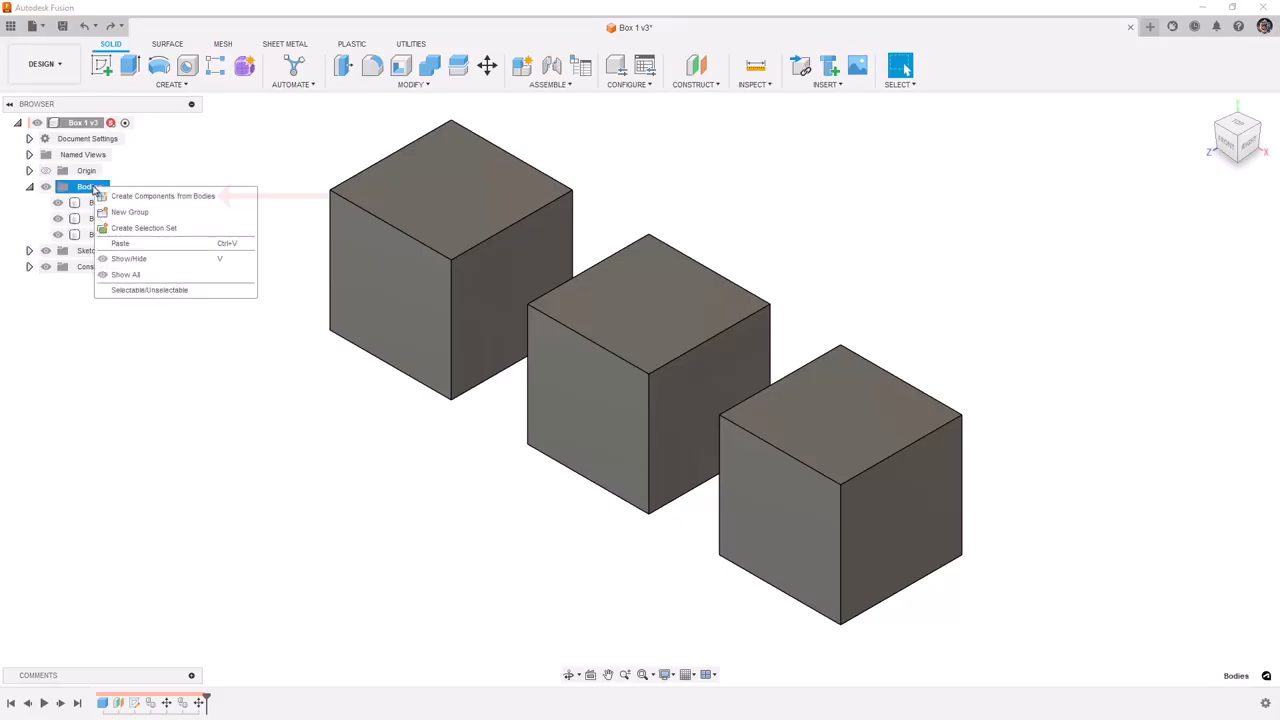
left_click(150, 198)
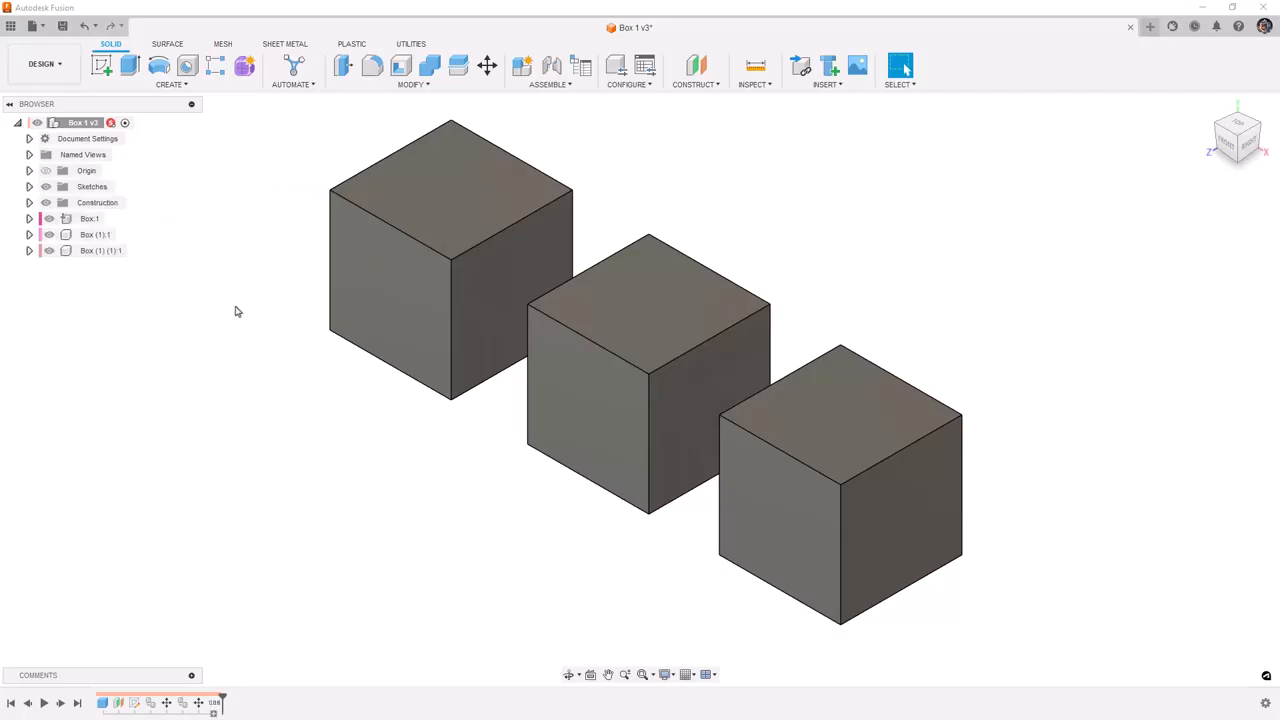
left_click(84, 26)
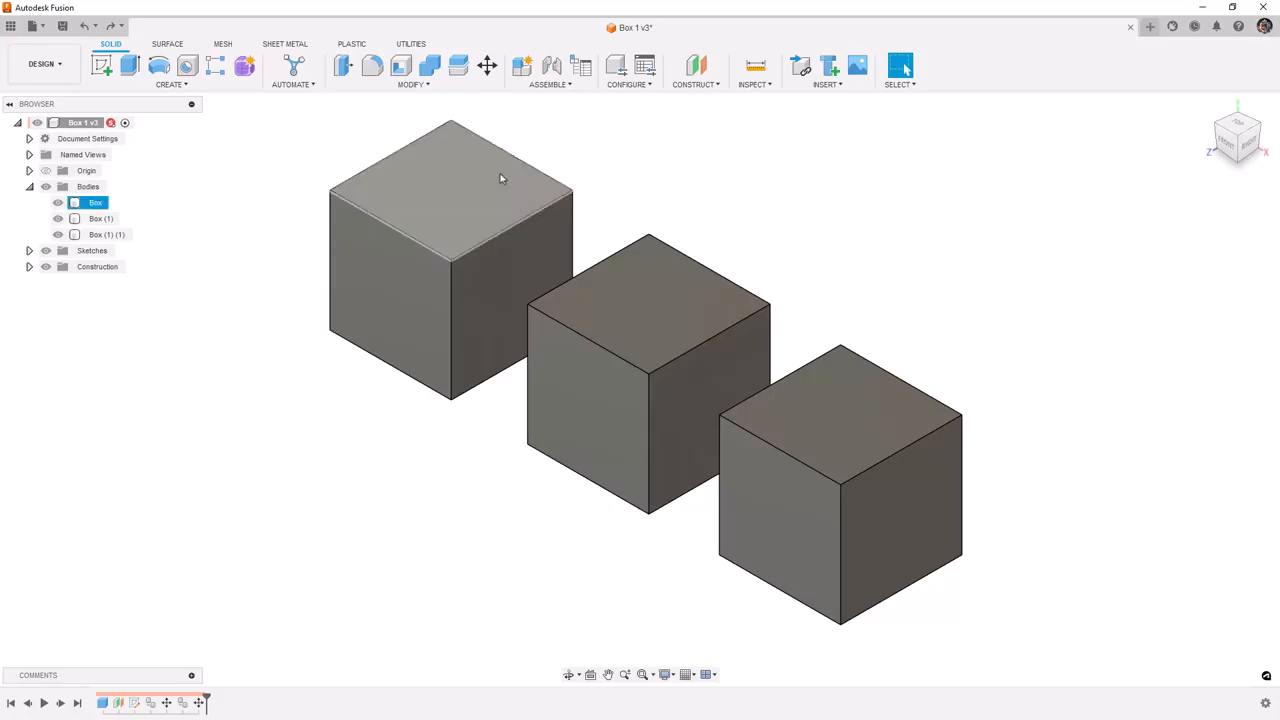
Step: Create internal Standard components from bodies with the New Component command, selecting all three boxes
left_click(564, 88)
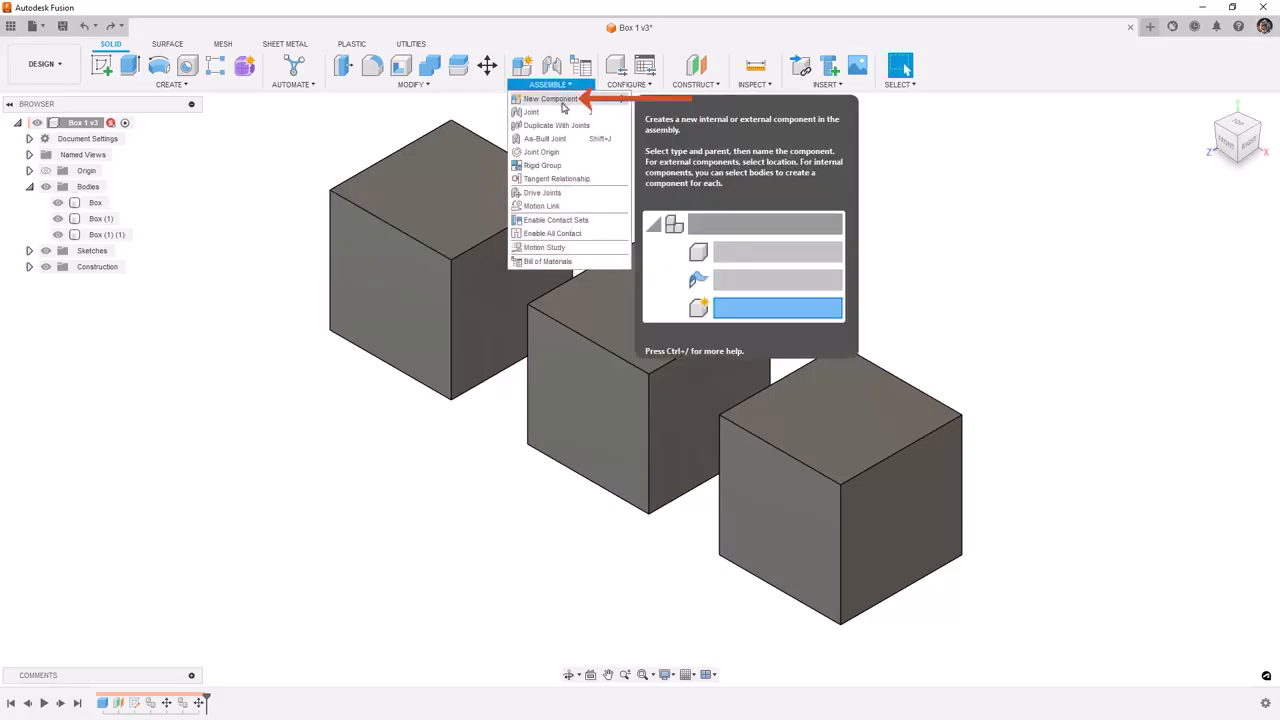
left_click(562, 103)
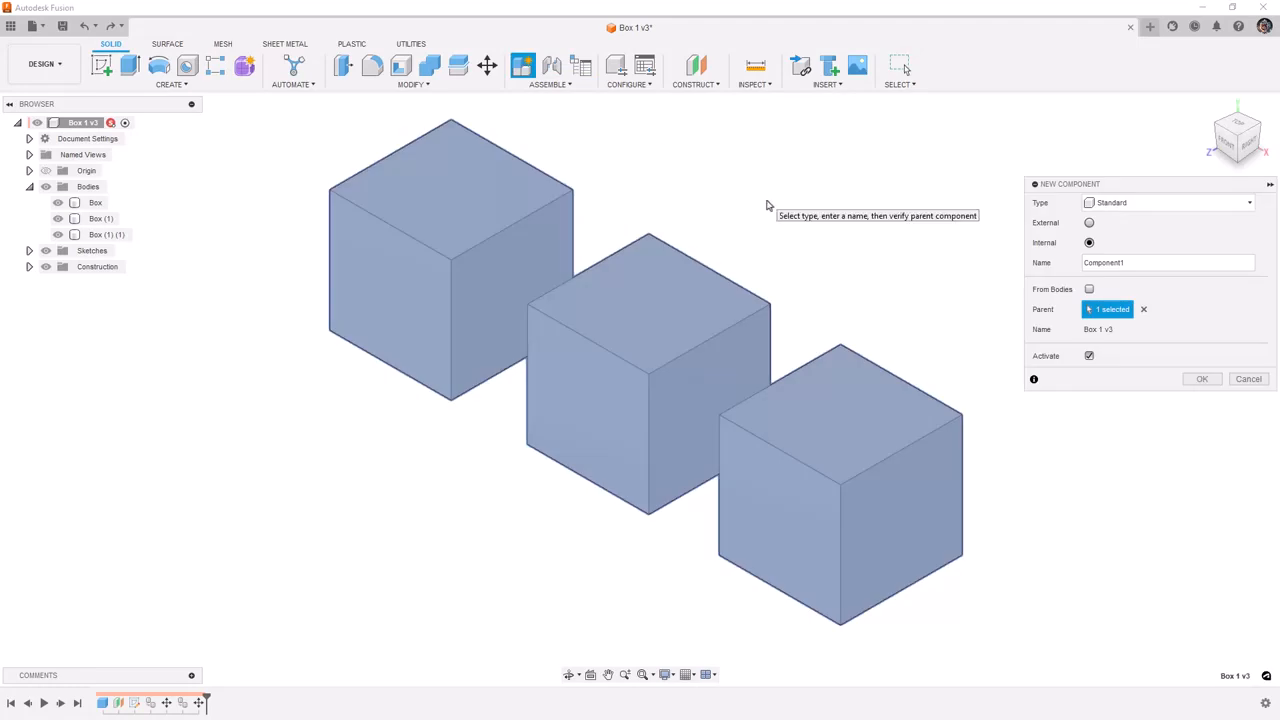
left_click(1089, 290)
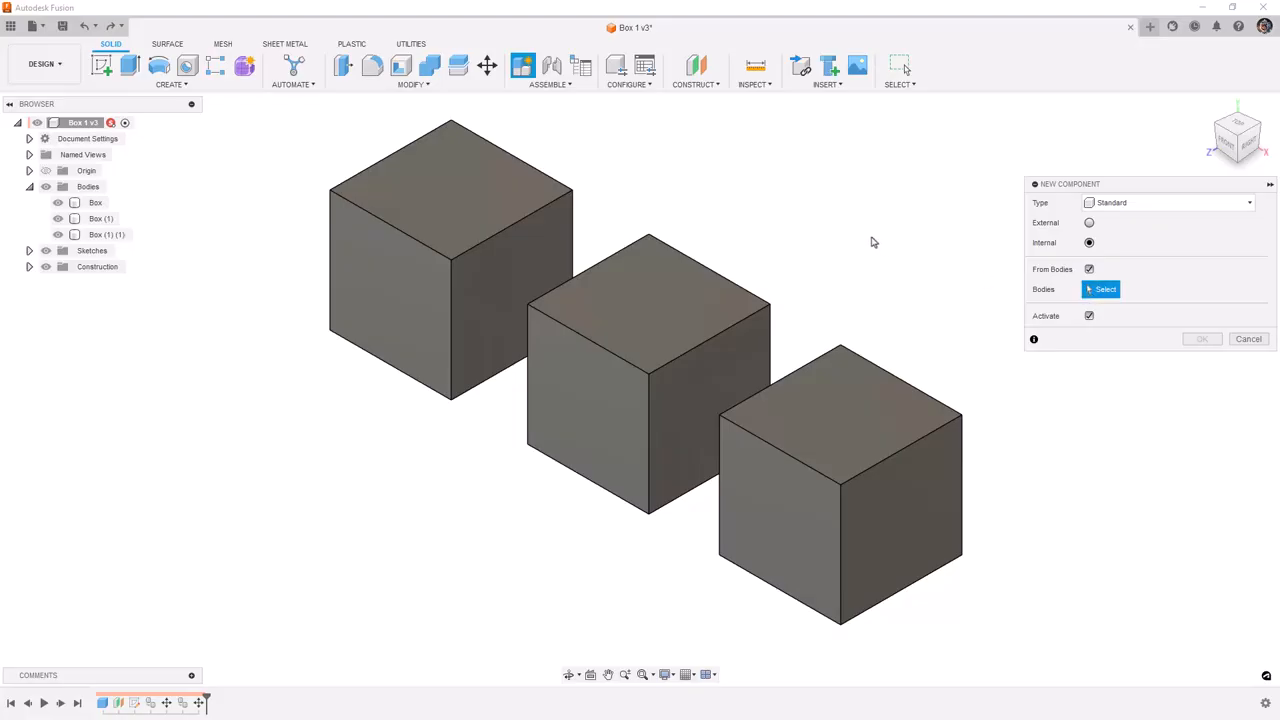
left_click(474, 160)
left_click(440, 227)
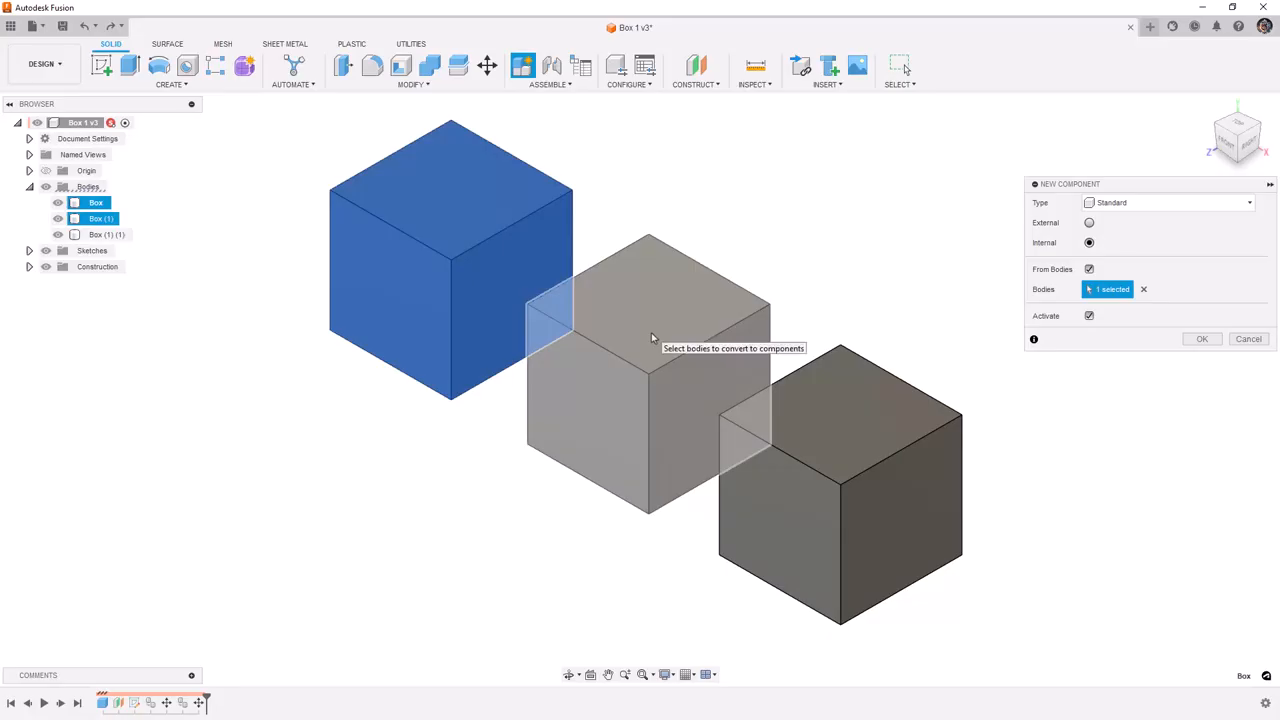
left_click(651, 331)
left_click(859, 442)
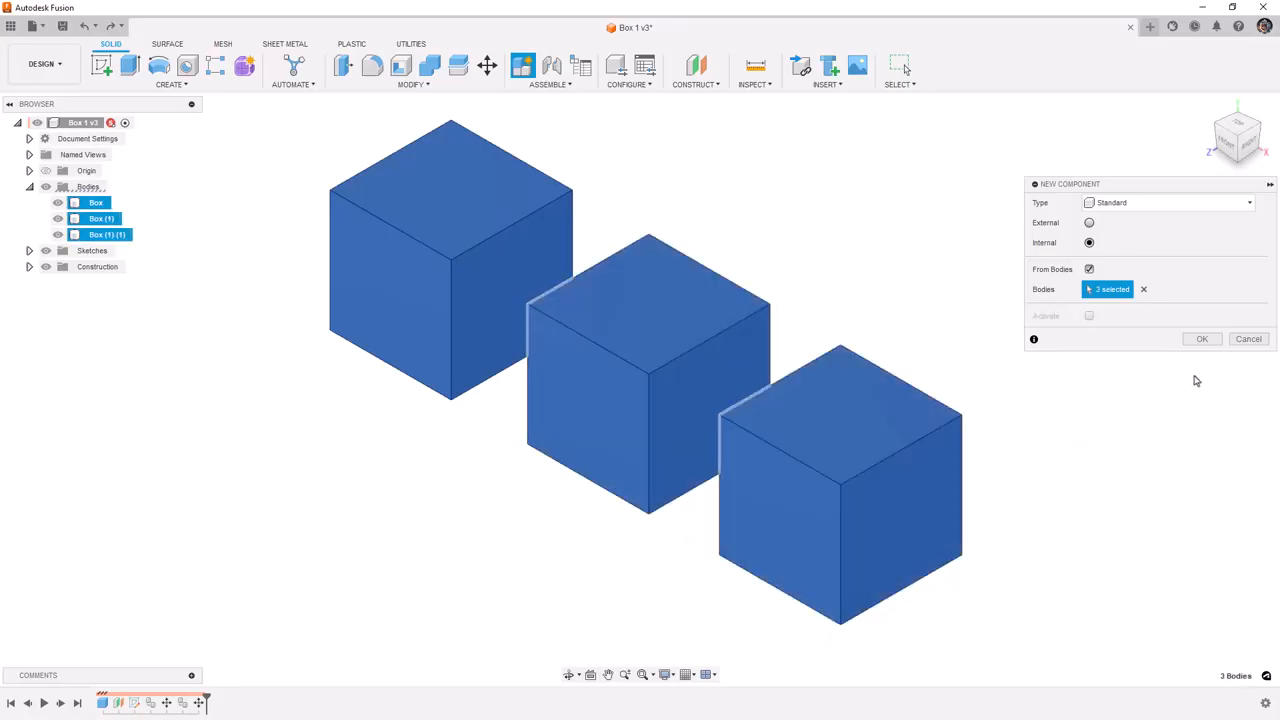
left_click(1202, 339)
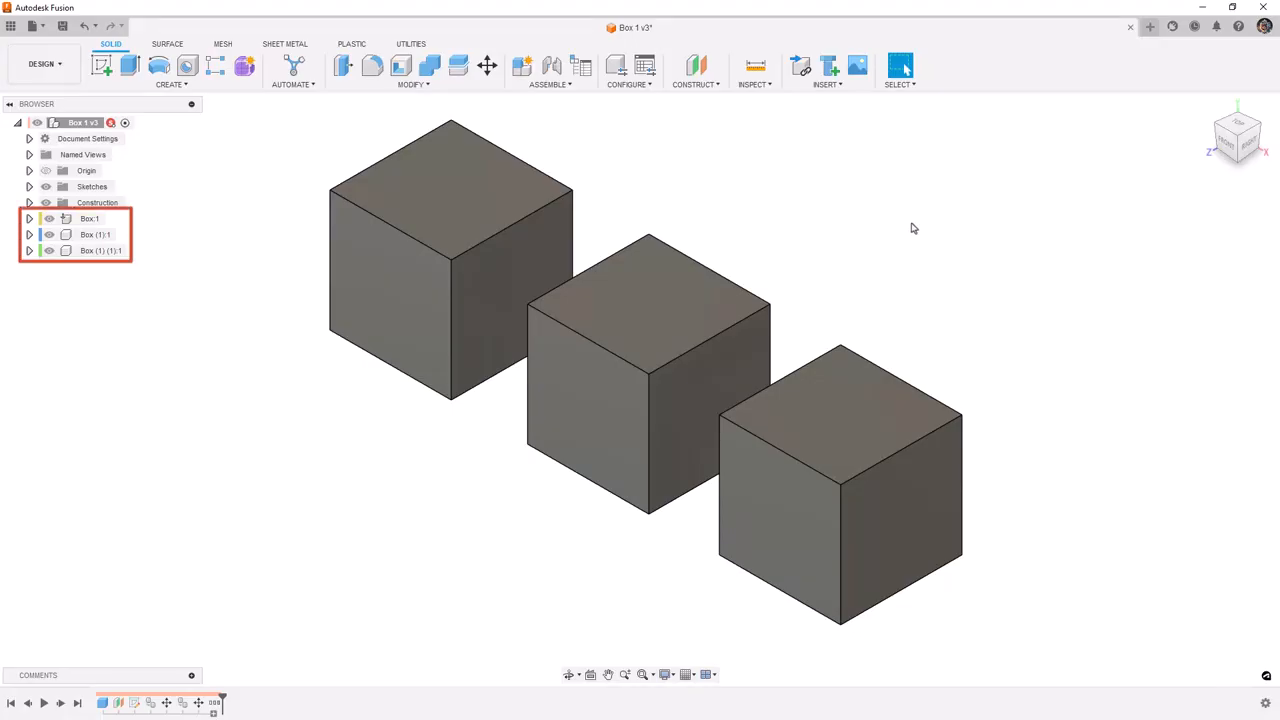
Step: Examine the contents of the Box:1 component in the browser tree and collapse it again
left_click(29, 218)
left_click(42, 251)
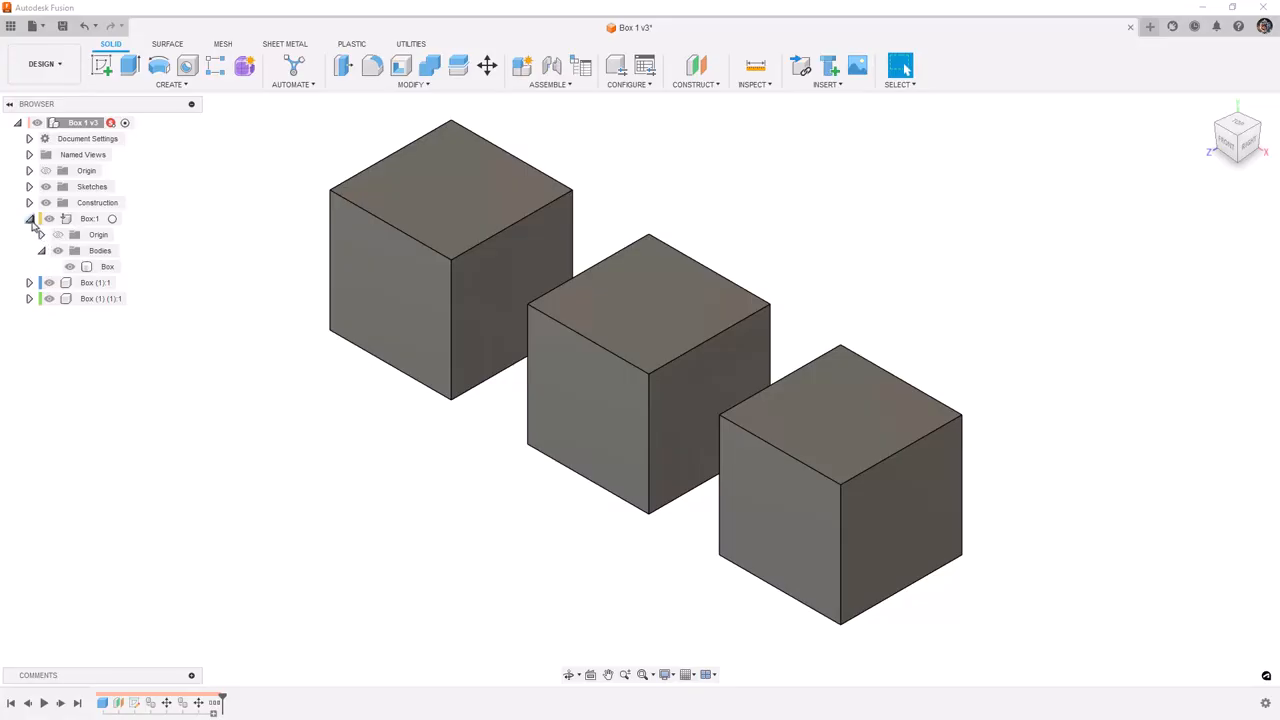
left_click(30, 219)
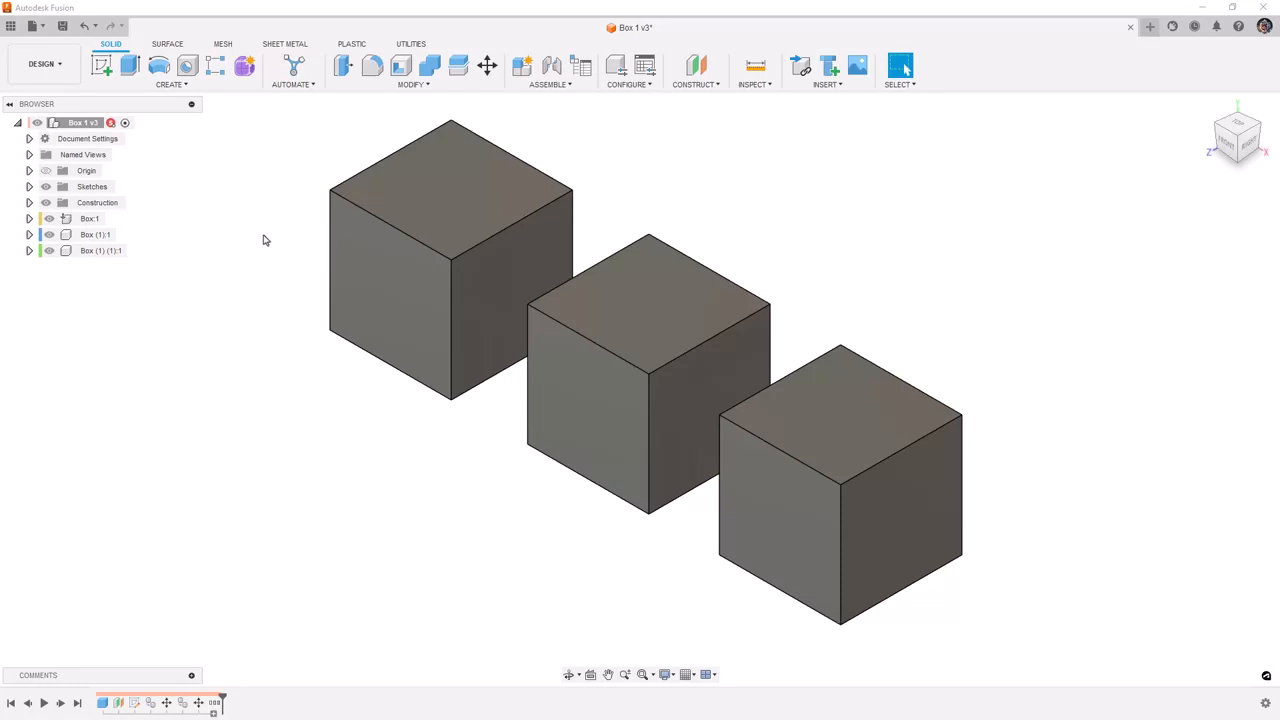
Step: Create a Slider joint joining the middle box, Box (1):1, to Box:1 at the centres of their facing sides
left_click(545, 86)
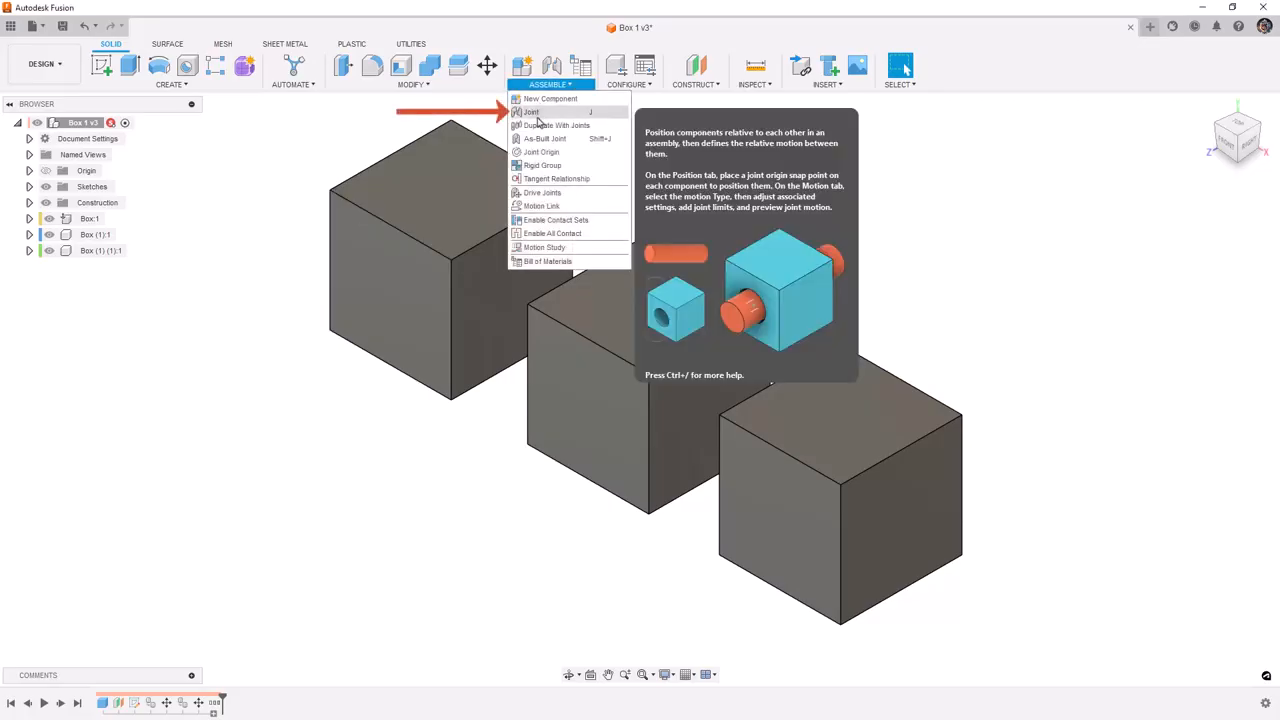
left_click(538, 117)
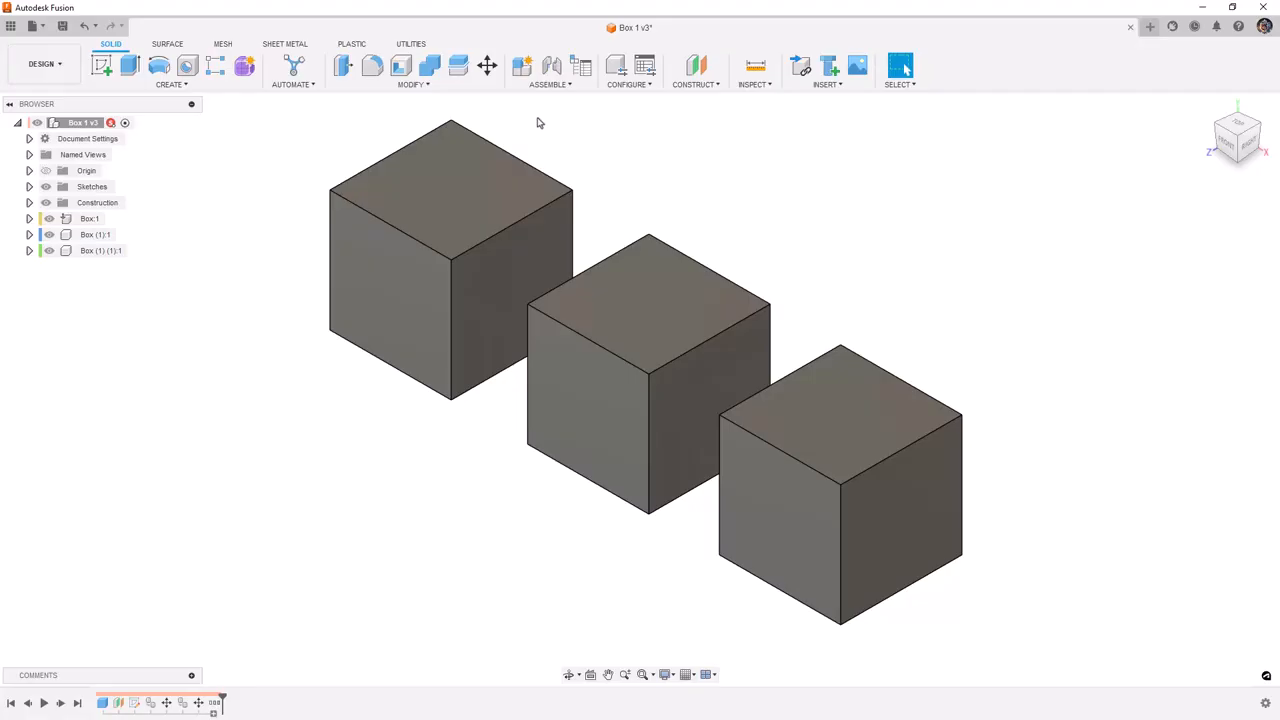
key("j")
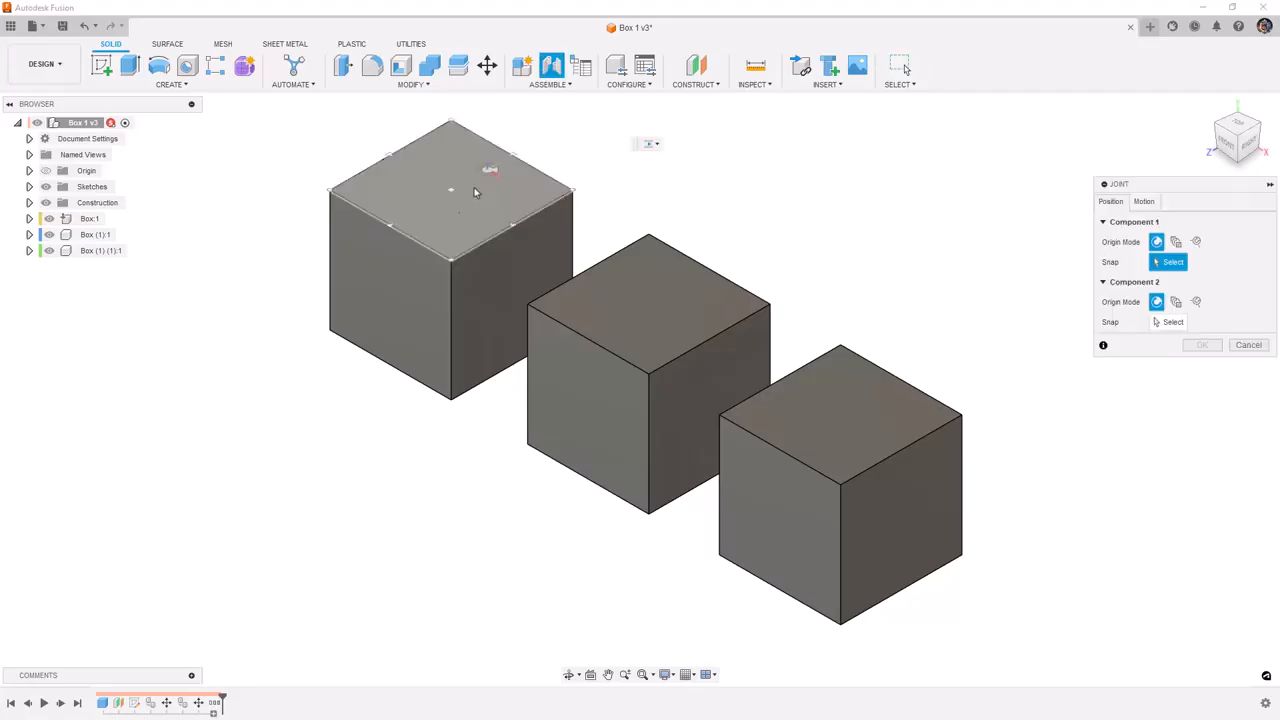
middle_click_drag(394, 497, 482, 476, "shift")
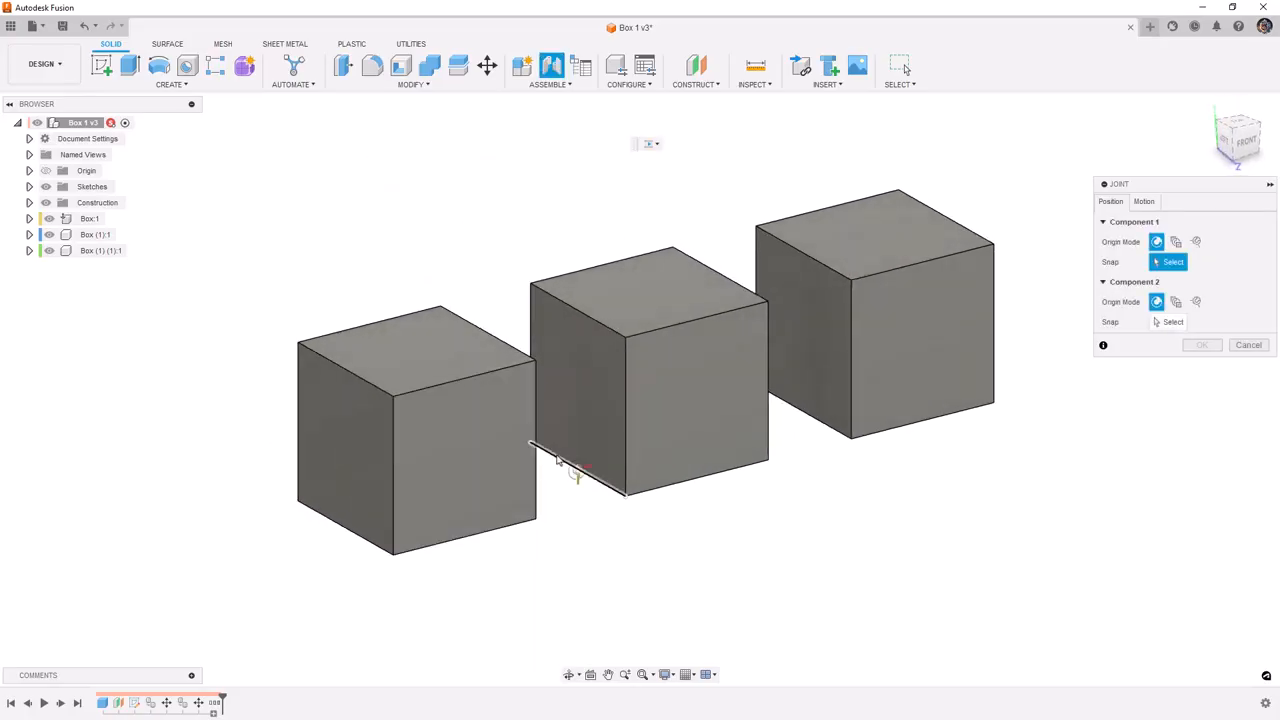
left_click(579, 396)
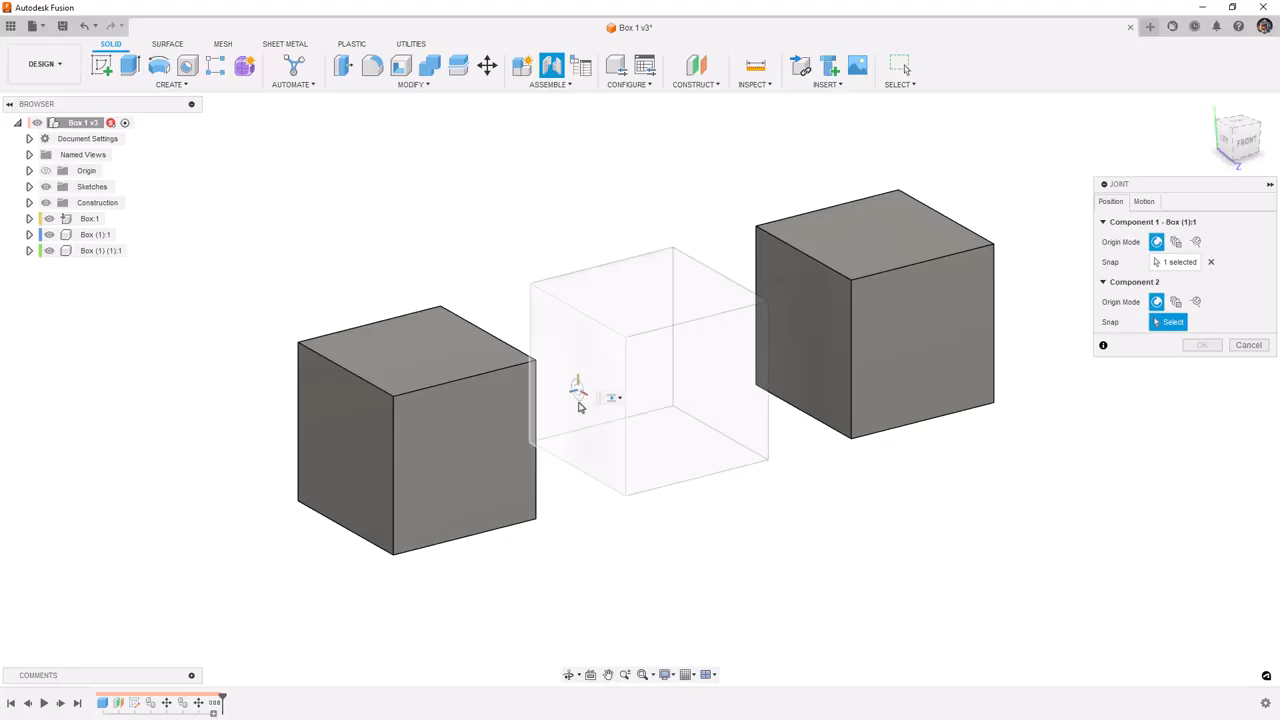
middle_click_drag(632, 537, 543, 526, "shift")
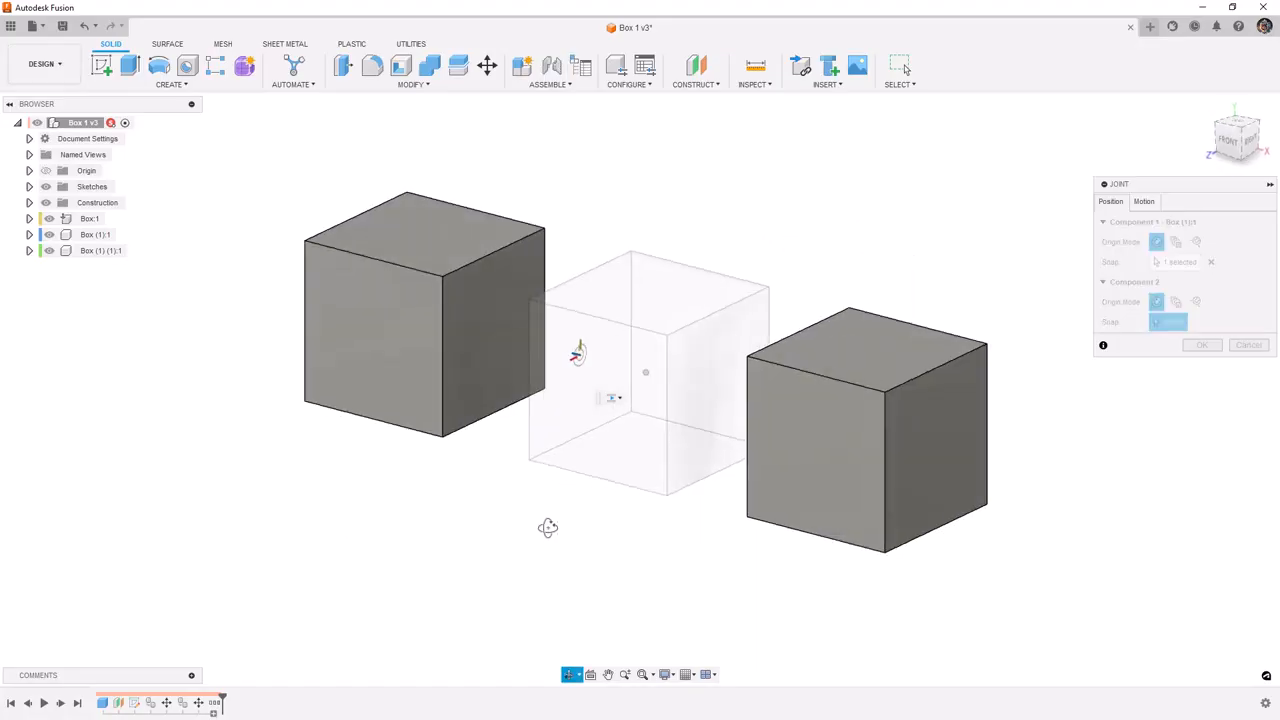
left_click(500, 338)
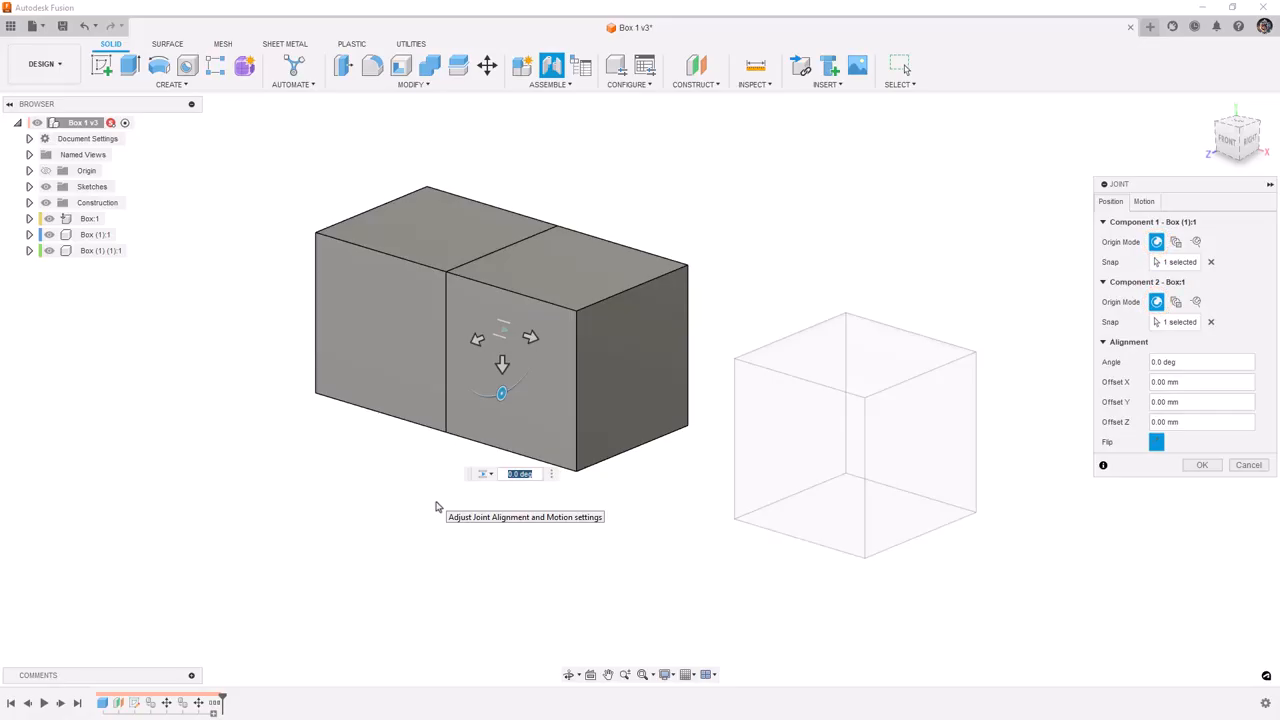
left_click(486, 474)
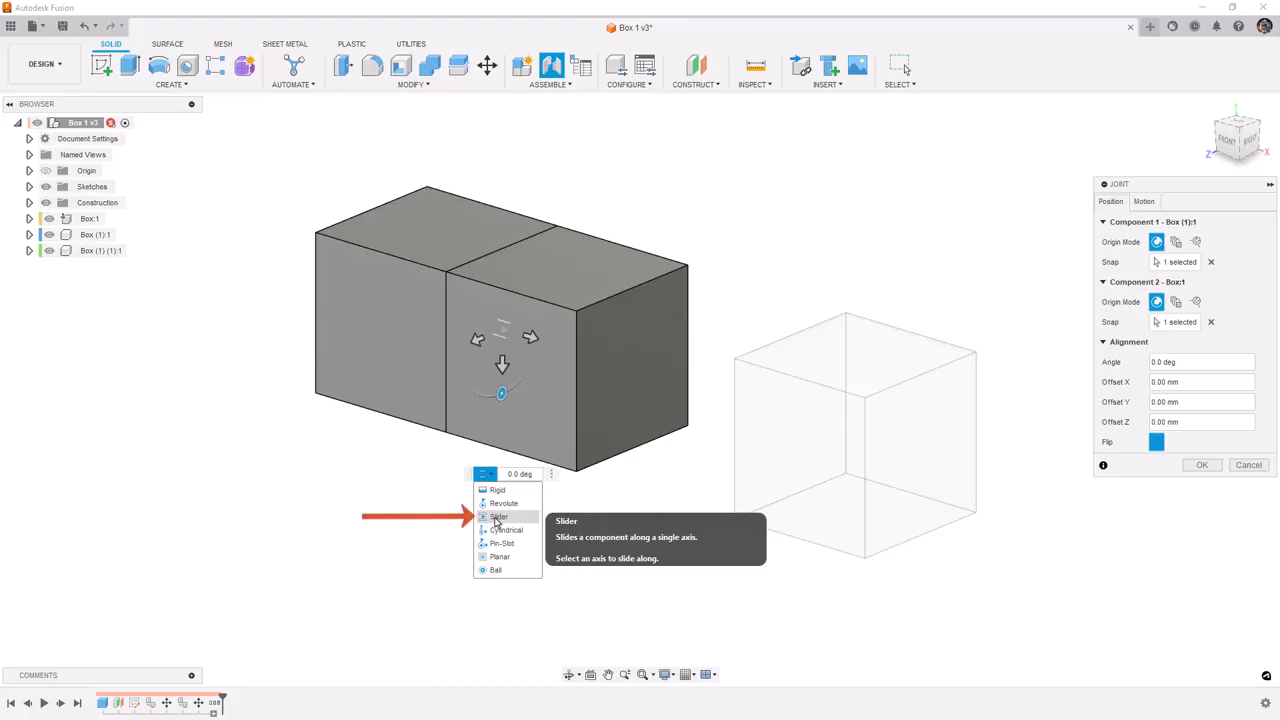
left_click(497, 517)
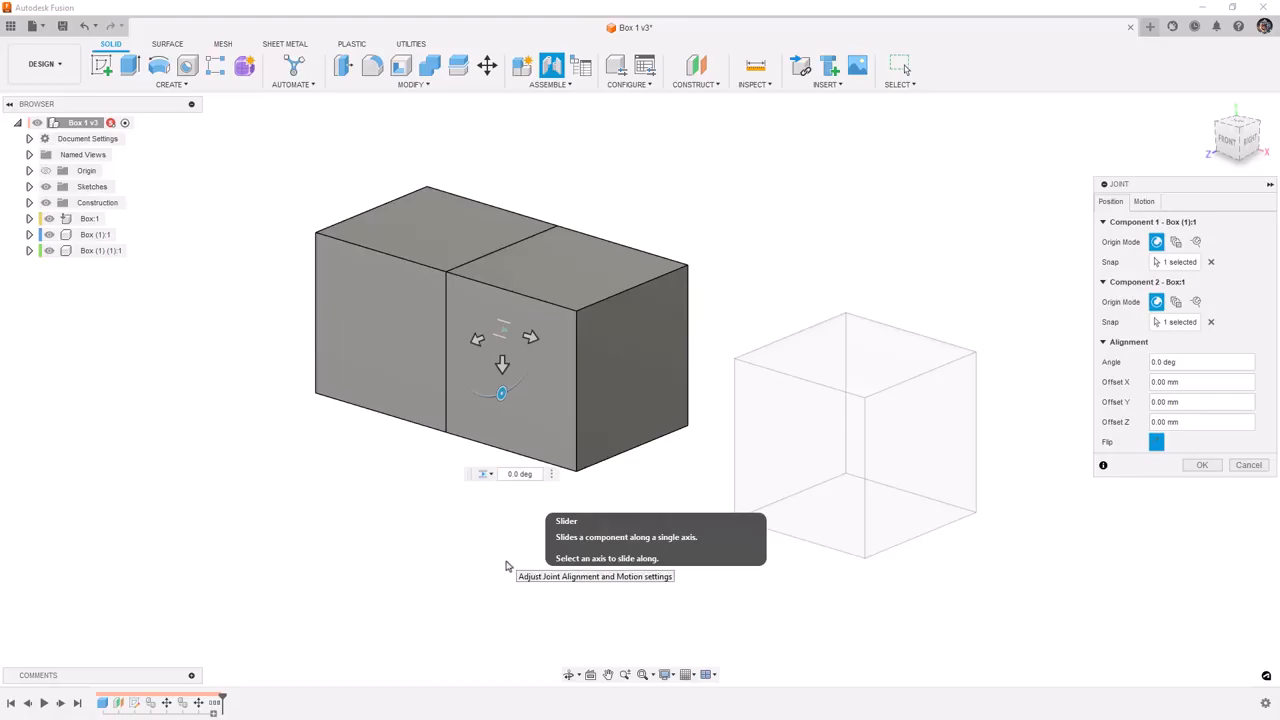
left_click(1202, 465)
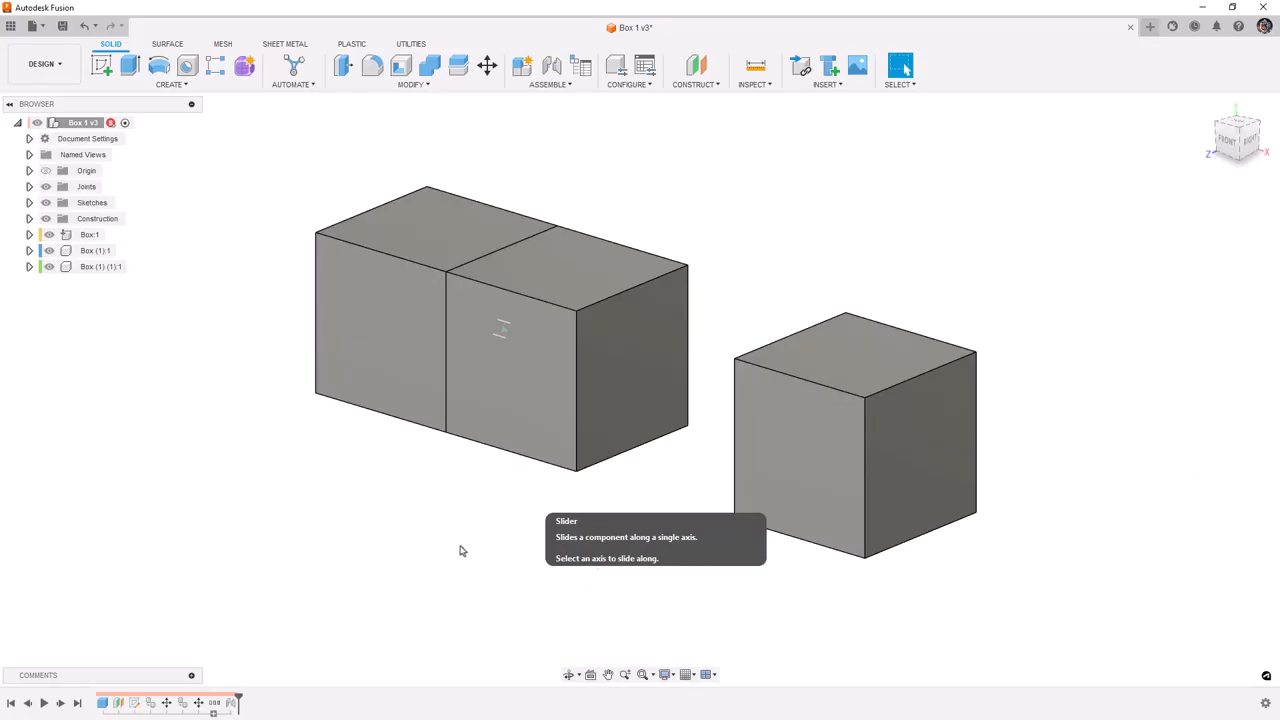
Step: Drive the slider joint between the first two boxes to a distance of 20 mm
left_click(556, 88)
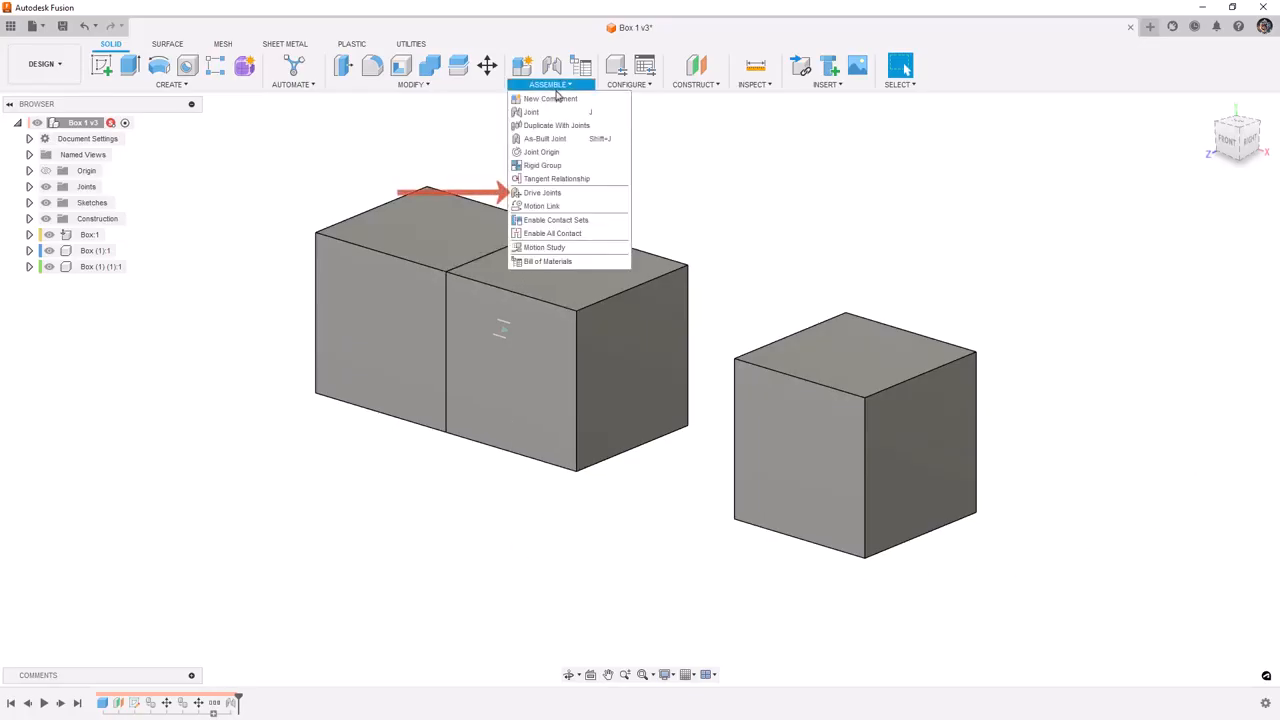
left_click(546, 194)
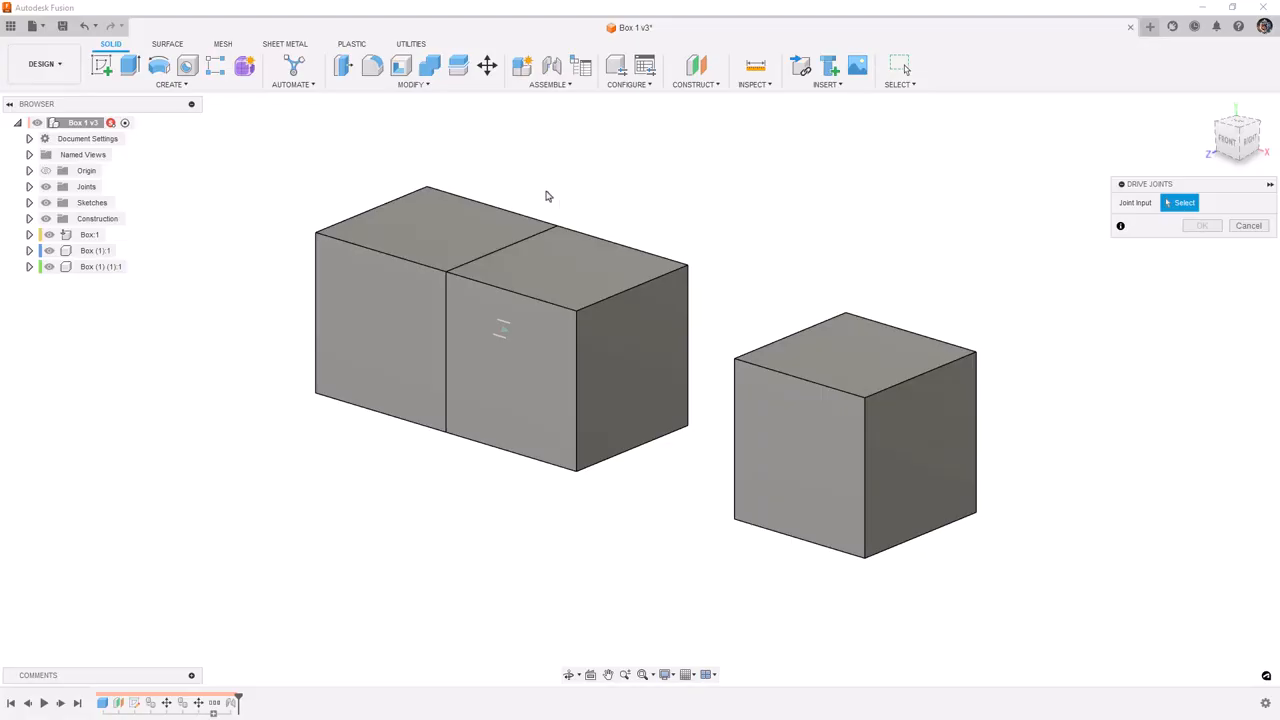
left_click(29, 186)
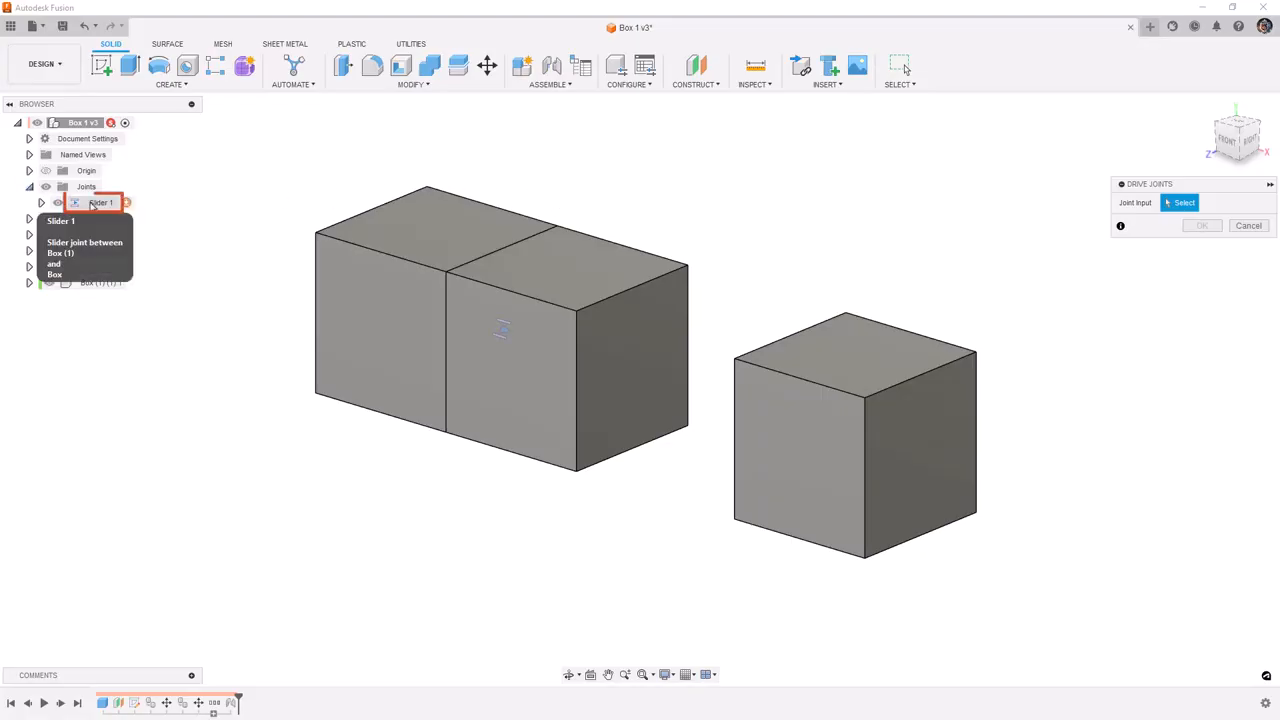
left_click(74, 203)
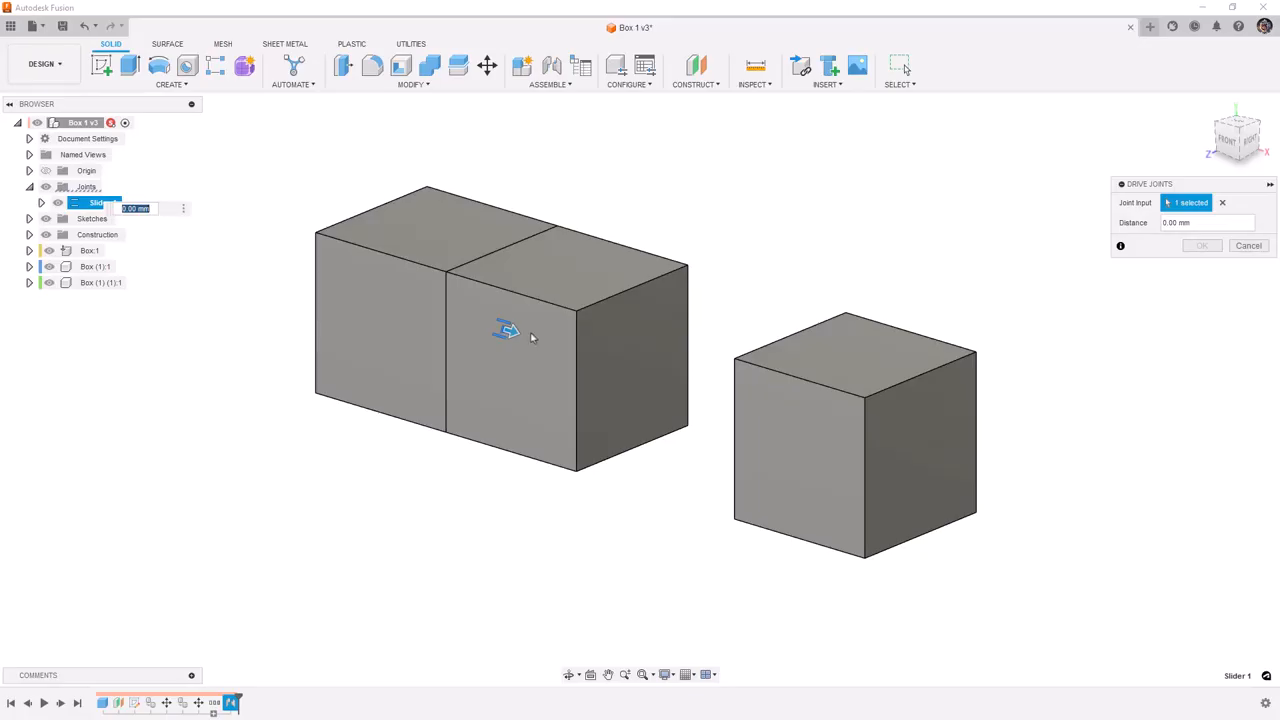
left_click_drag(507, 331, 545, 340)
key("BackSpace")
key("BackSpace")
key("BackSpace")
key("BackSpace")
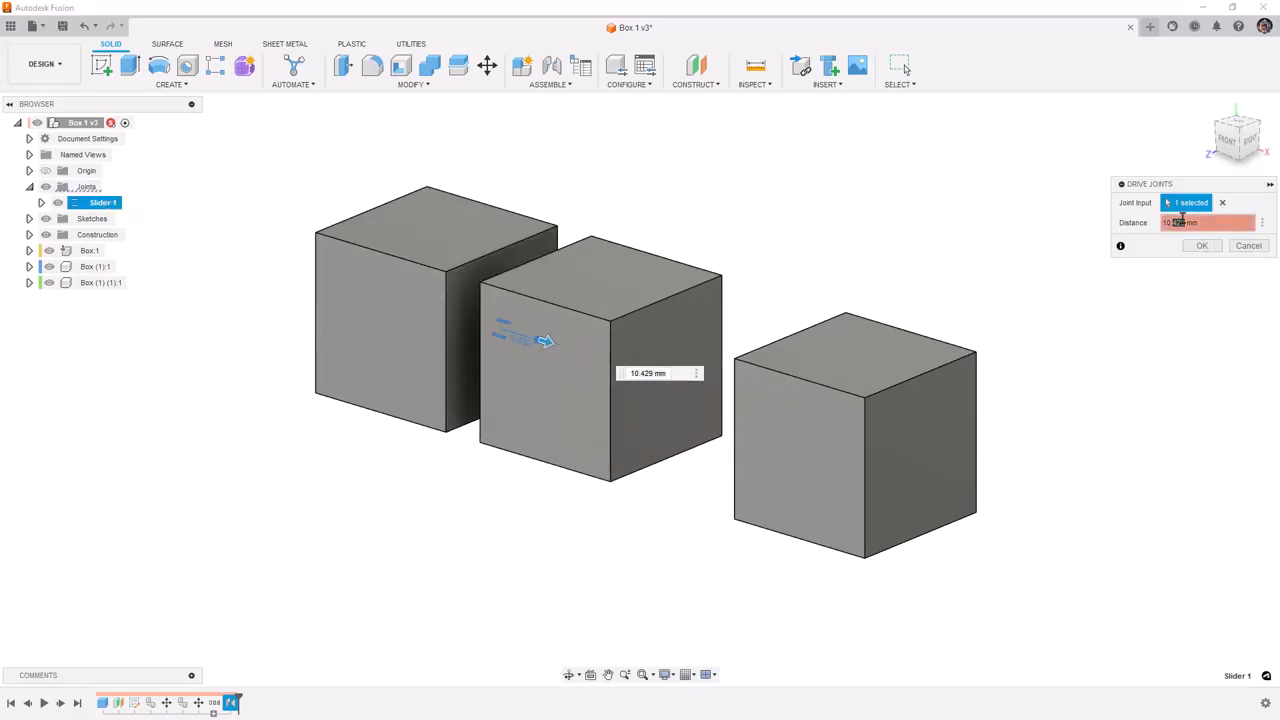
type("20")
key("Return")
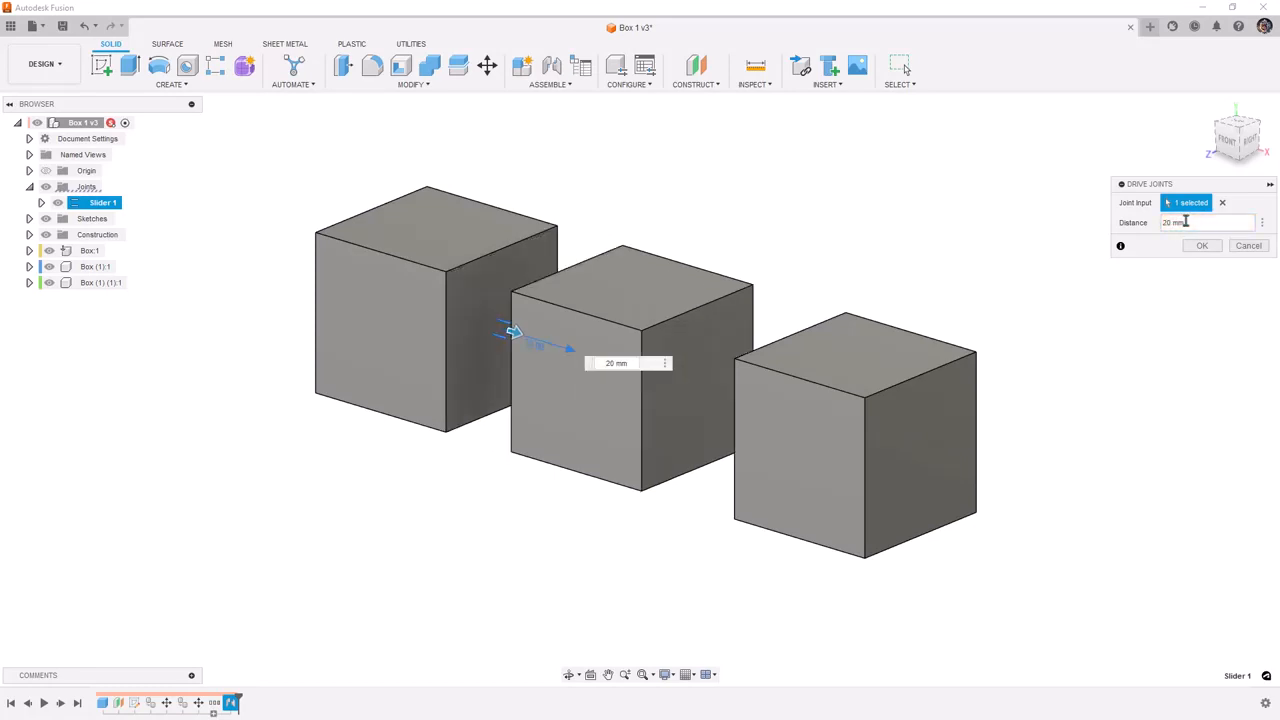
left_click(1198, 246)
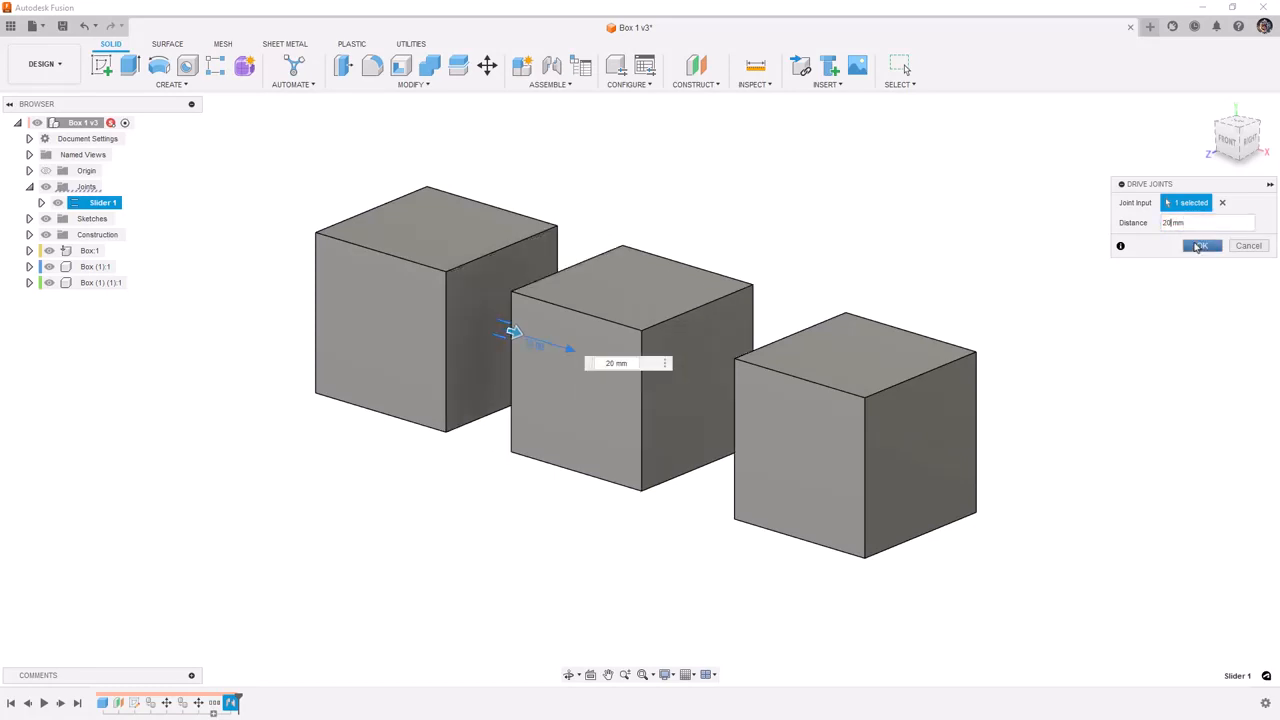
Step: Limit the slider joint's motion to a minimum of 0 mm and a maximum of 40 mm, and preview the limits
right_click(98, 202)
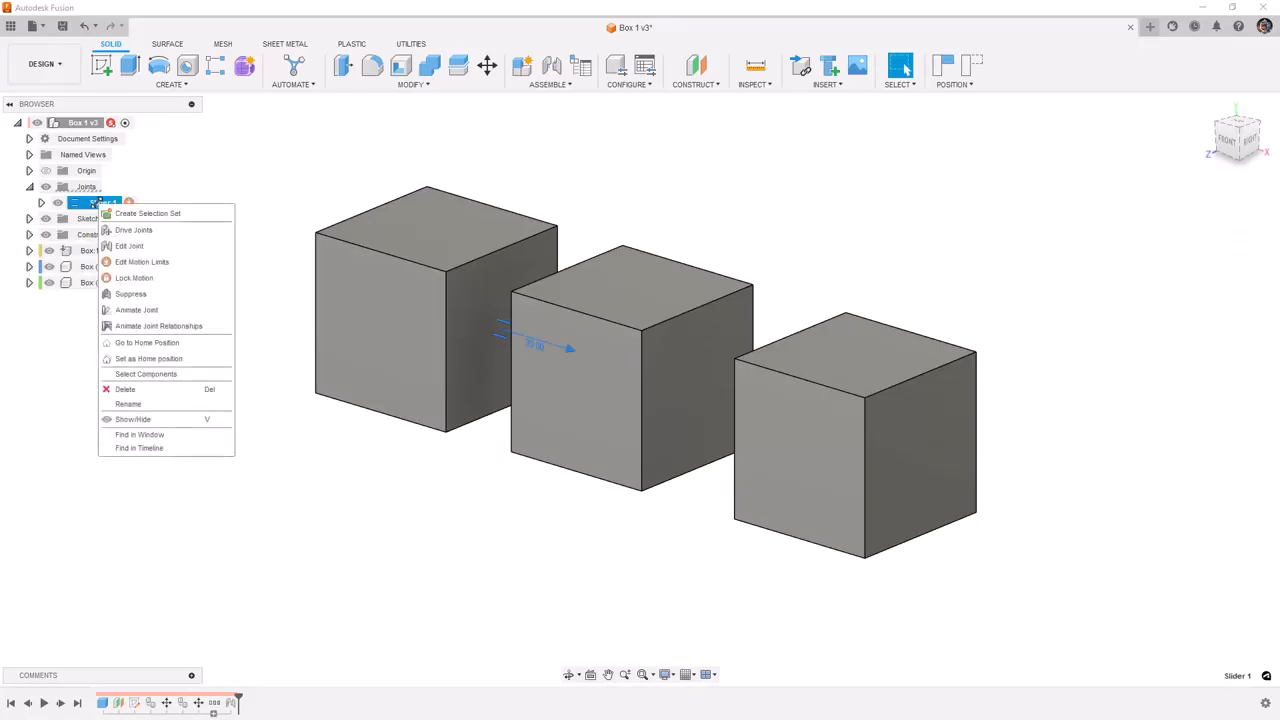
left_click(150, 265)
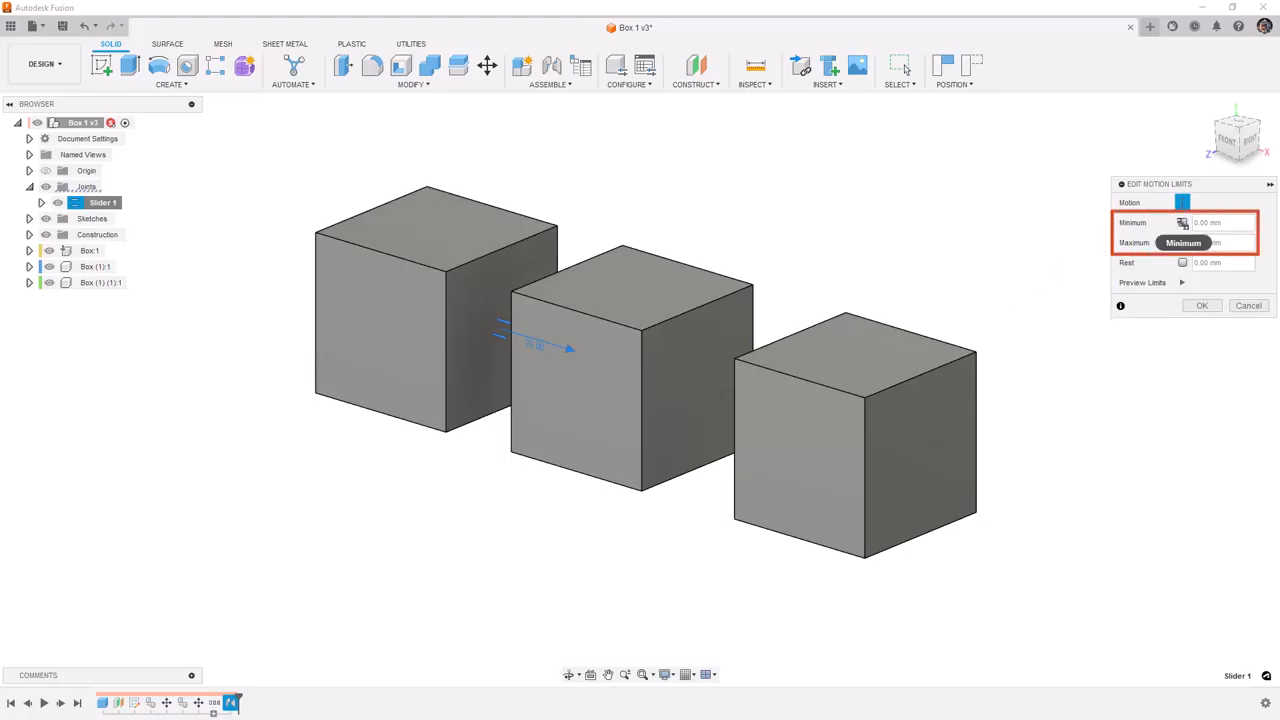
left_click(1183, 223)
left_click(1183, 243)
left_click(1194, 243)
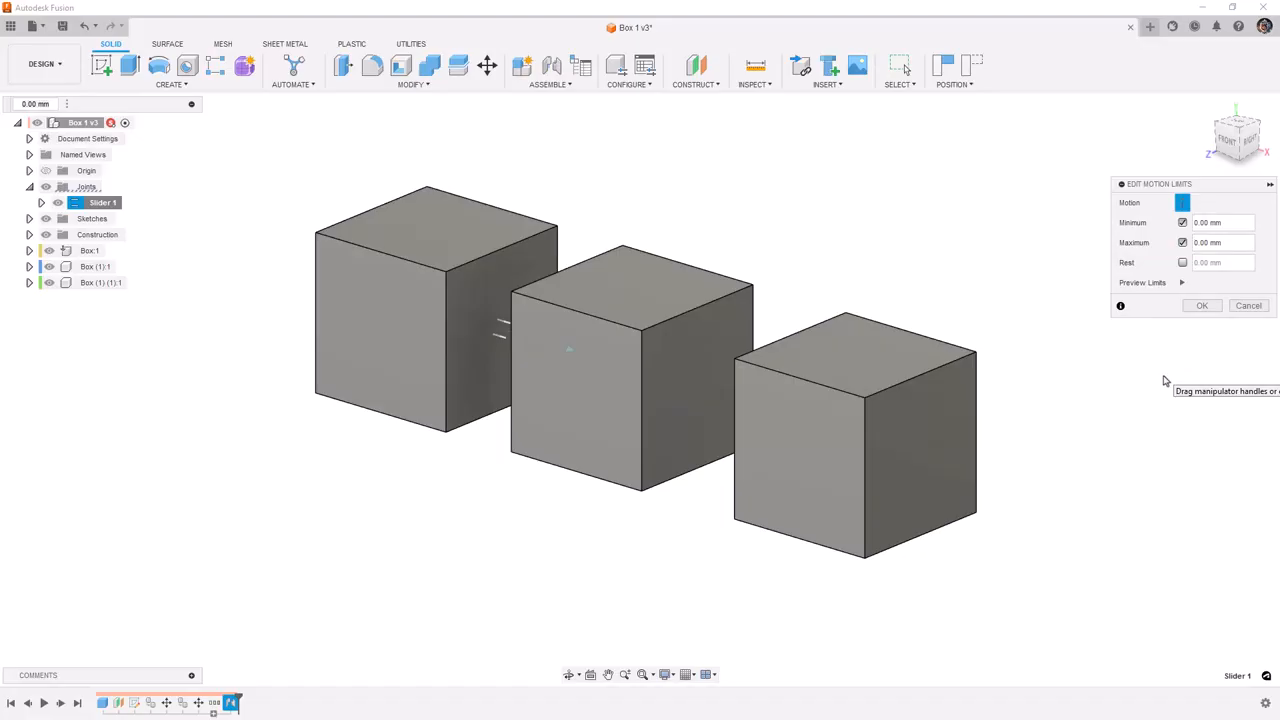
type("4")
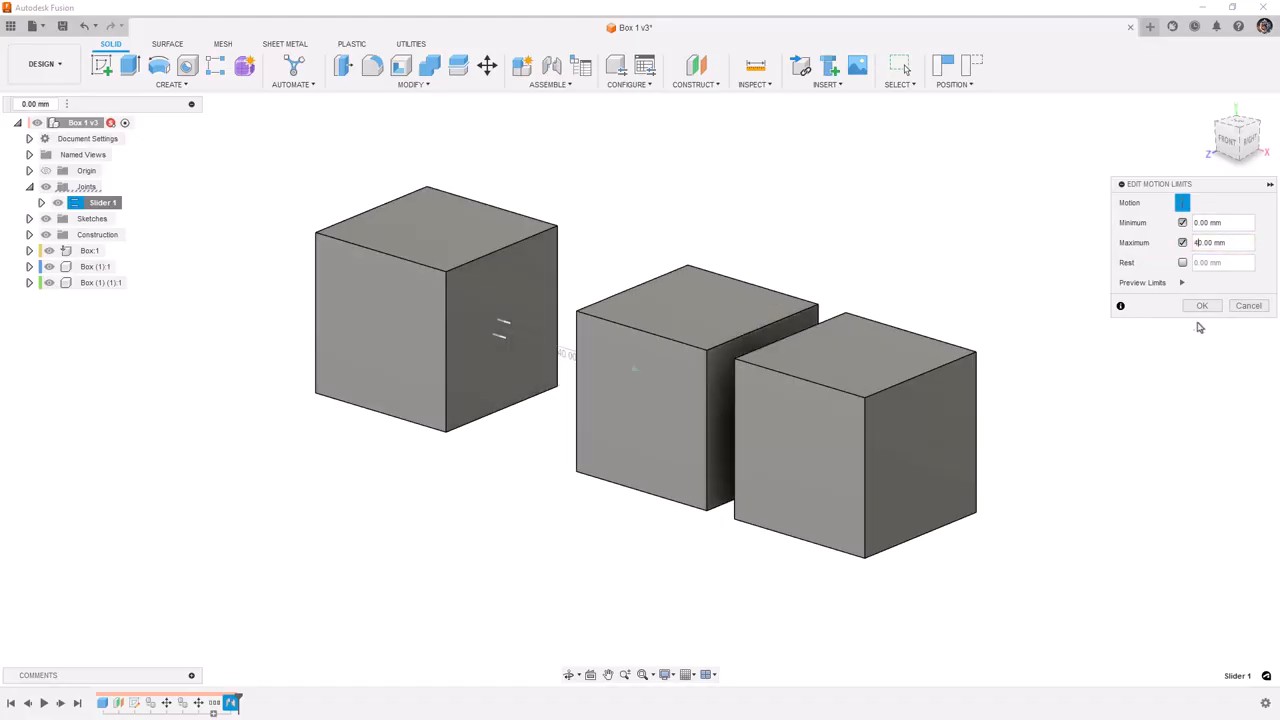
left_click(1183, 283)
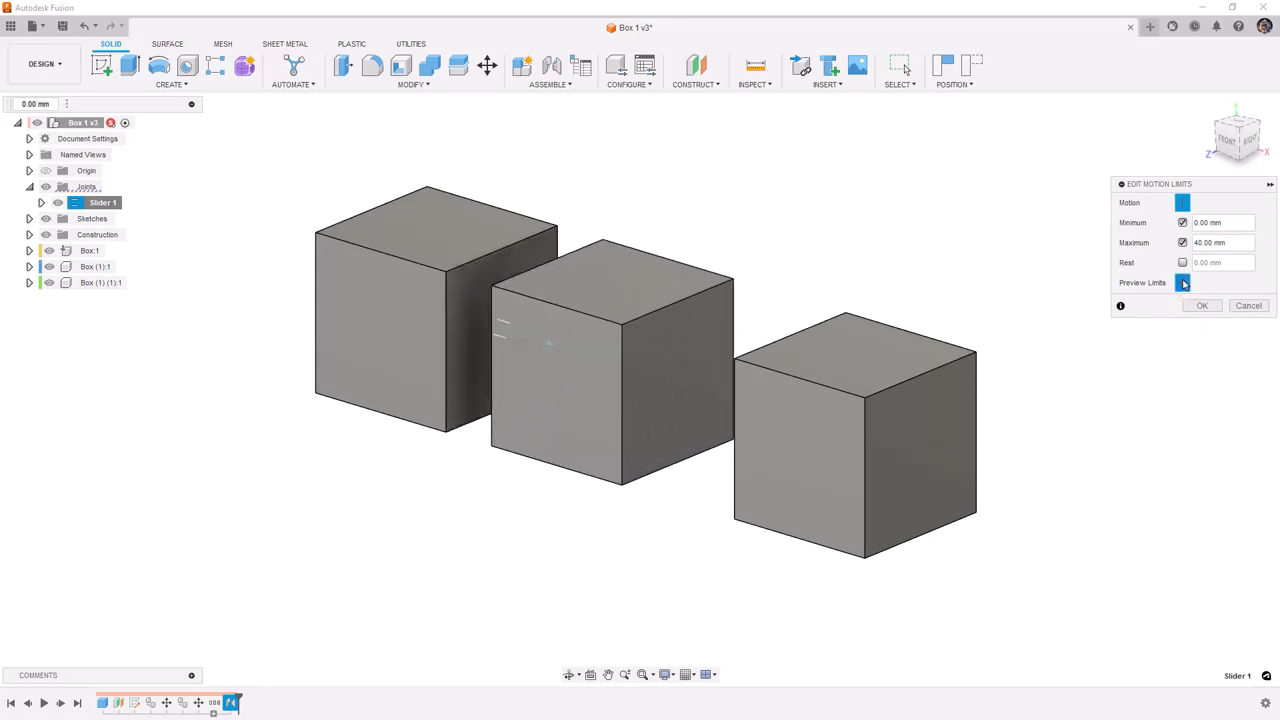
left_click(1183, 283)
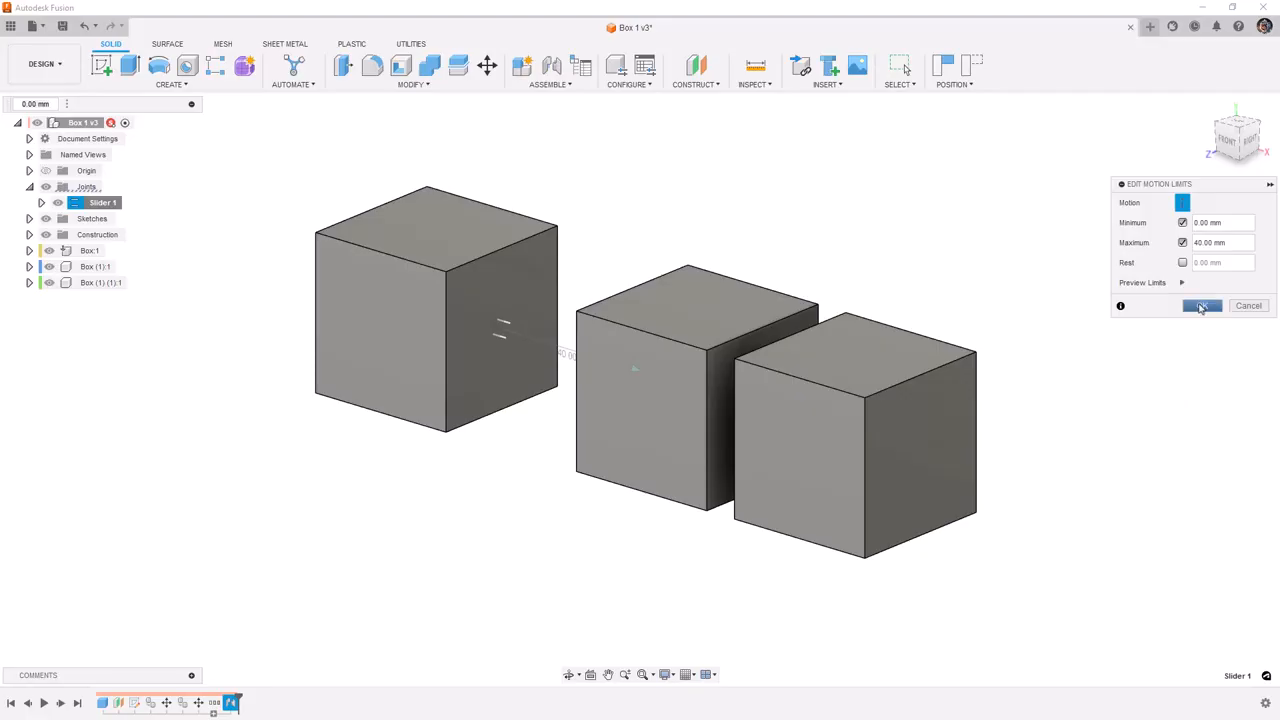
left_click(1201, 307)
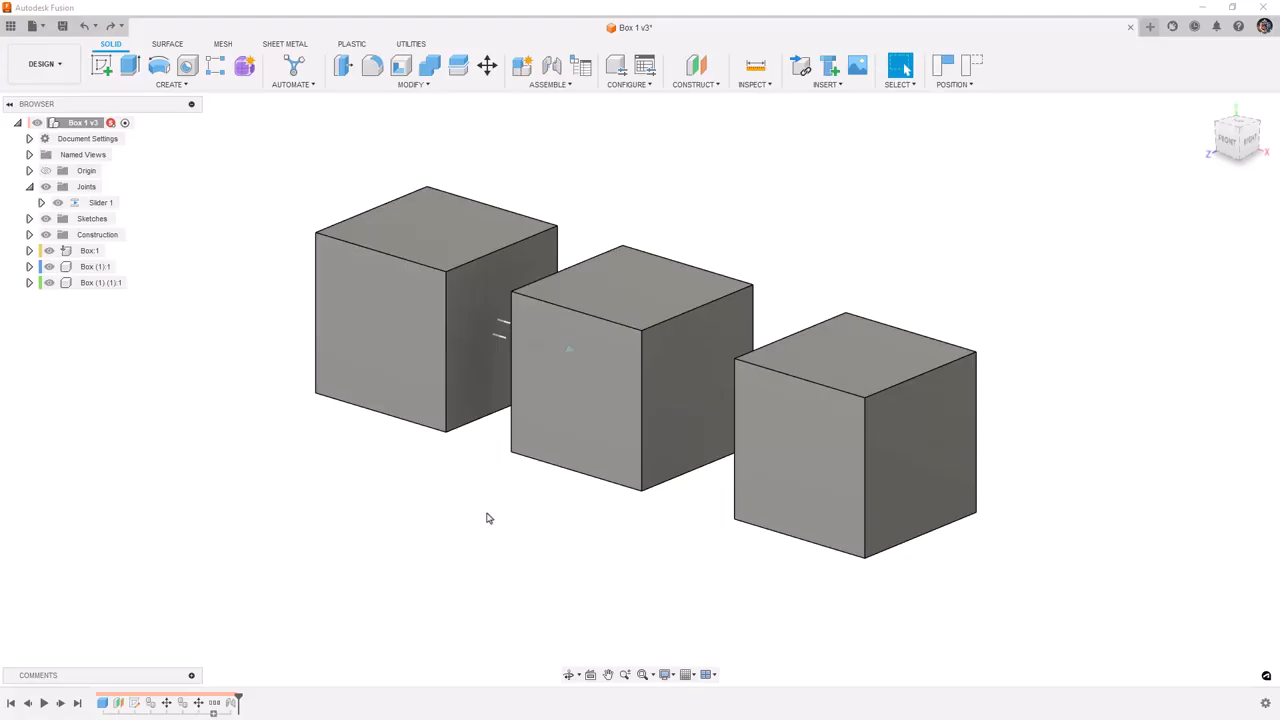
Step: Ground the third box, Box (1) (1):1, to its parent and test whether it can still be moved
left_click_drag(895, 475, 934, 400)
right_click(104, 285)
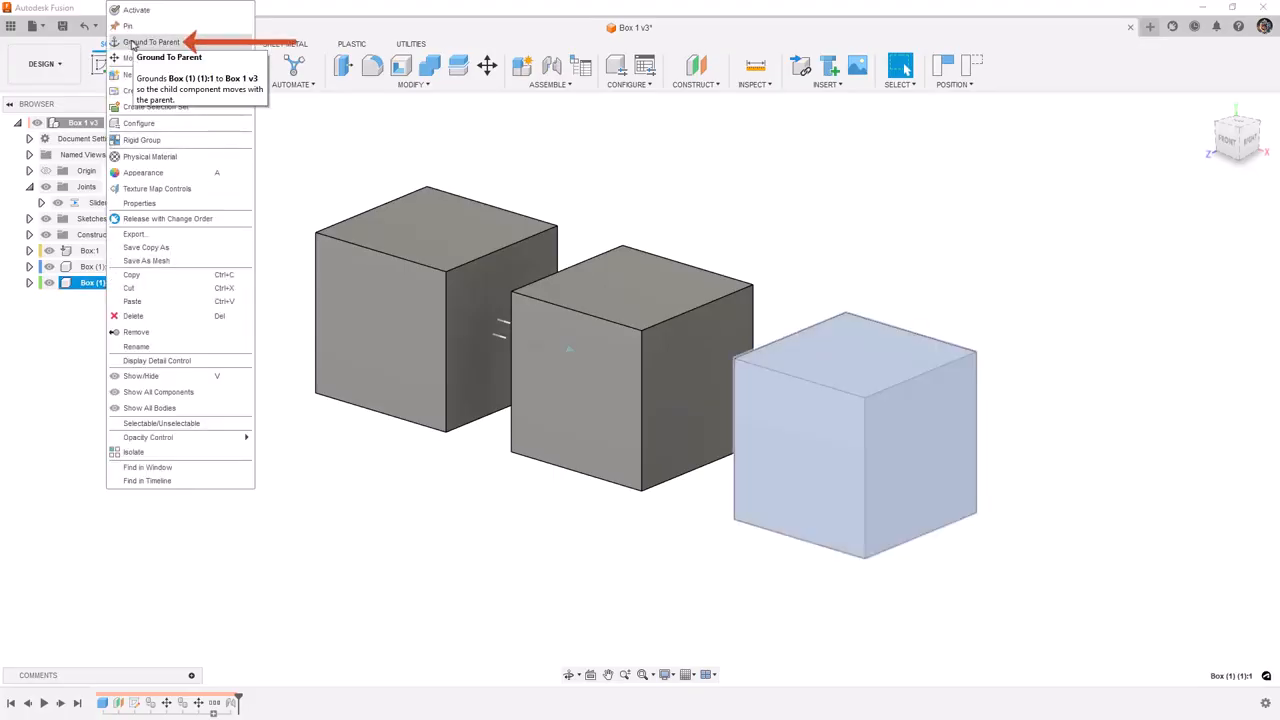
left_click(131, 45)
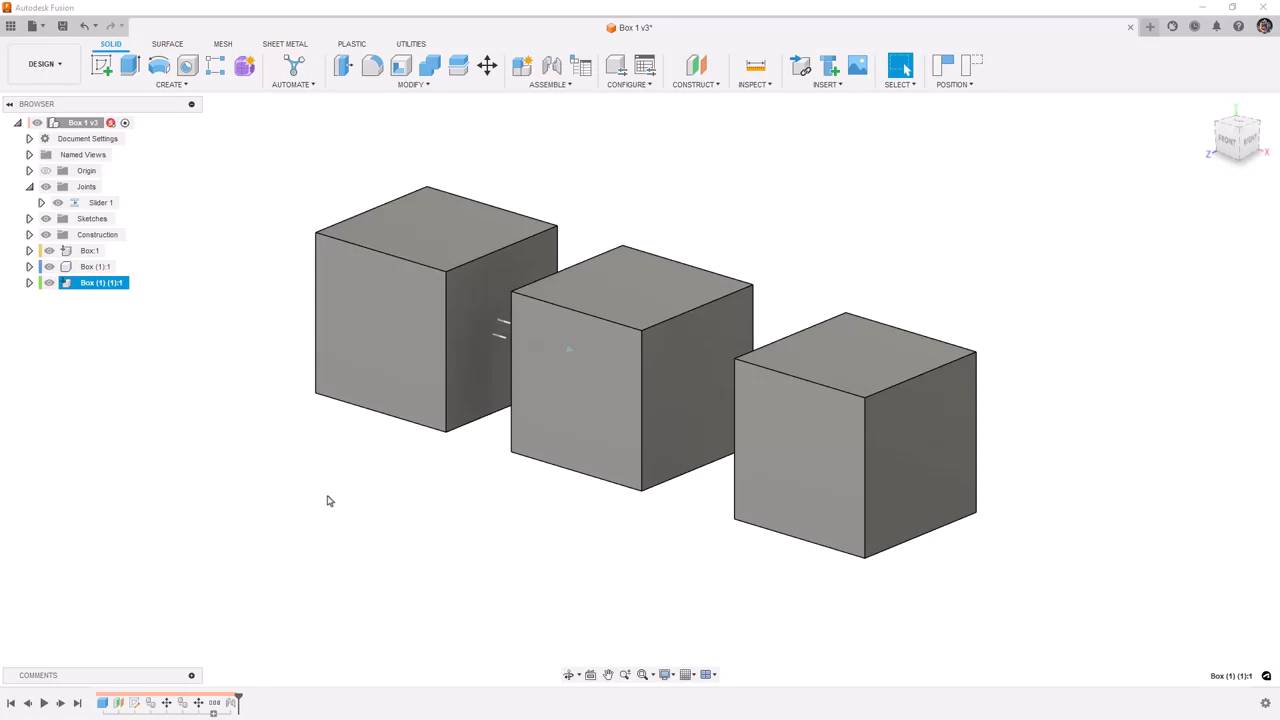
key("Escape")
mouse_move(894, 442)
left_mouse_down()
mouse_move(914, 432)
mouse_move(912, 450)
left_mouse_up()
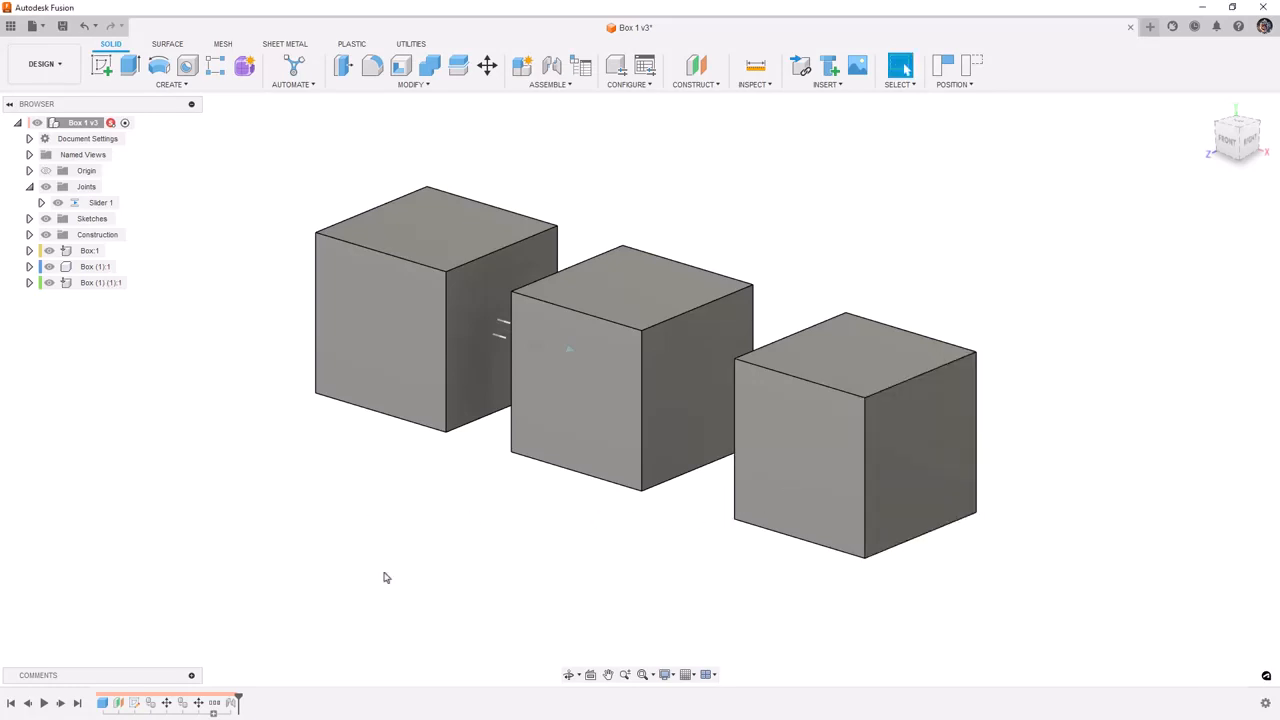